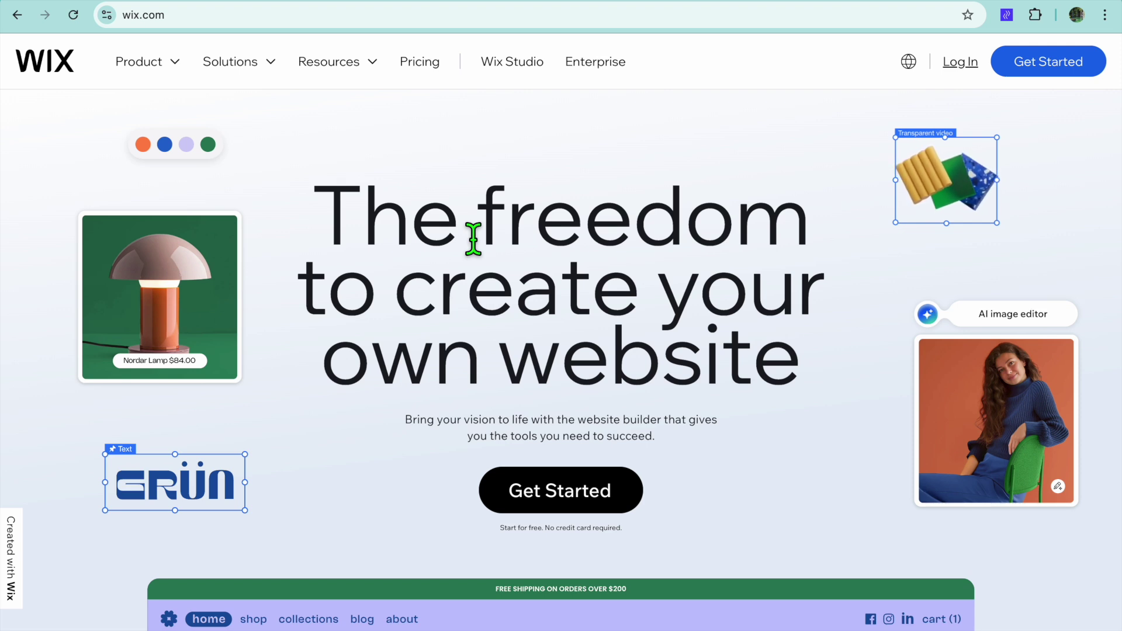
Look over the Sites dashboard and start creating a new site.
{"action": "scroll", "coordinate": [474, 239], "scroll_direction": "down", "scroll_amount": 8}
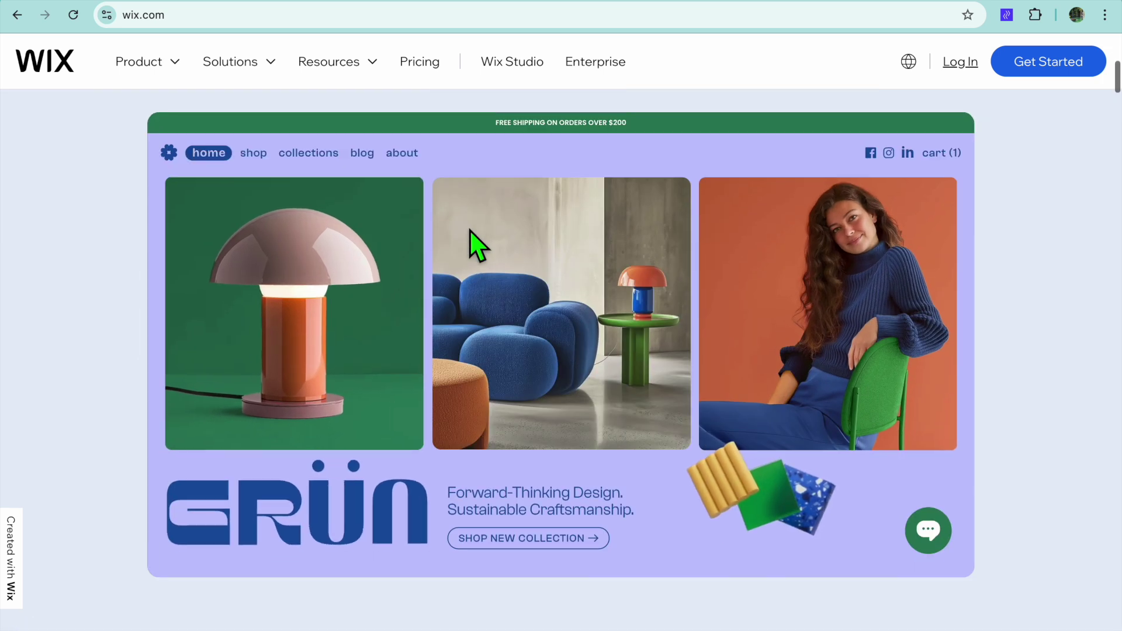
{"action": "scroll", "coordinate": [473, 240], "scroll_direction": "up", "scroll_amount": 8}
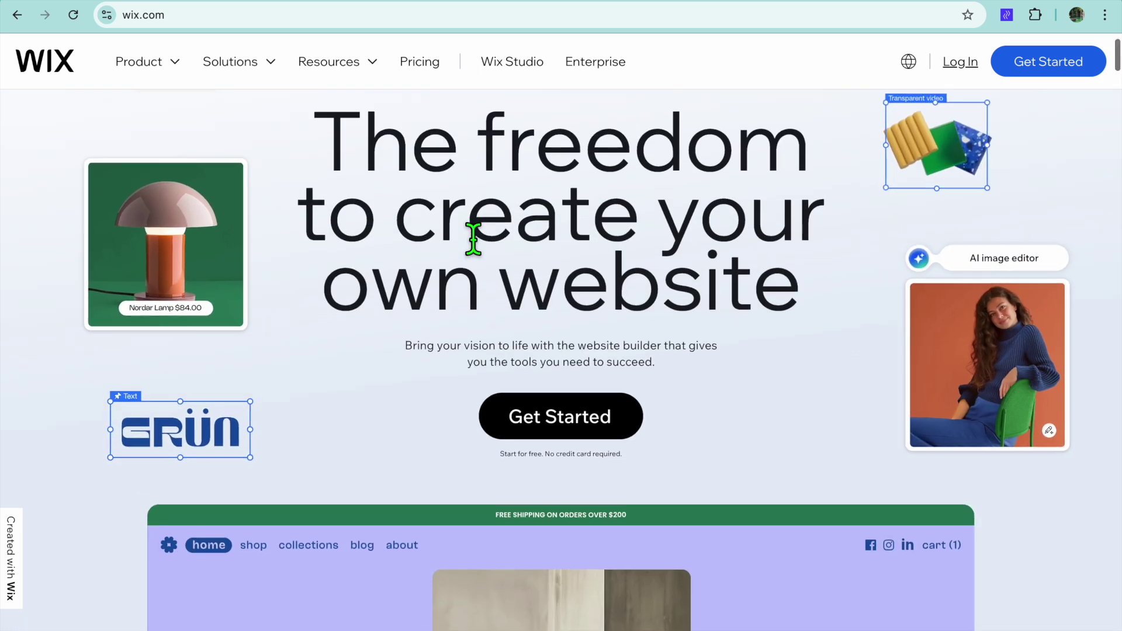
{"action": "scroll", "coordinate": [473, 239], "scroll_direction": "down", "scroll_amount": 5}
{"action": "scroll", "coordinate": [473, 240], "scroll_direction": "up", "scroll_amount": 6}
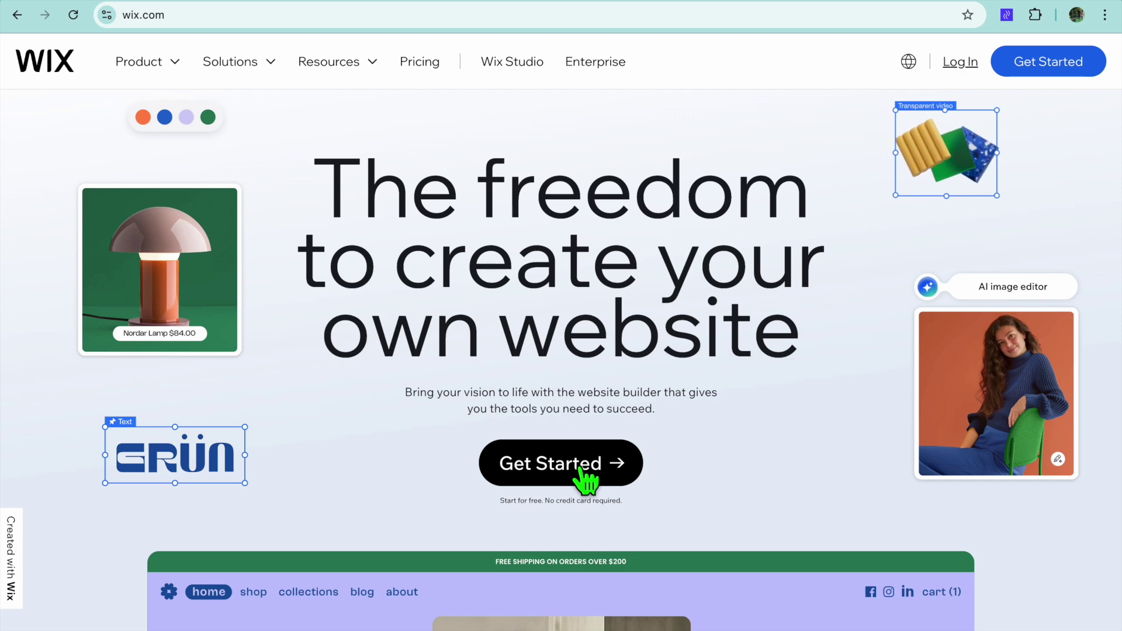
{"action": "scroll", "coordinate": [582, 475], "scroll_direction": "down", "scroll_amount": 6}
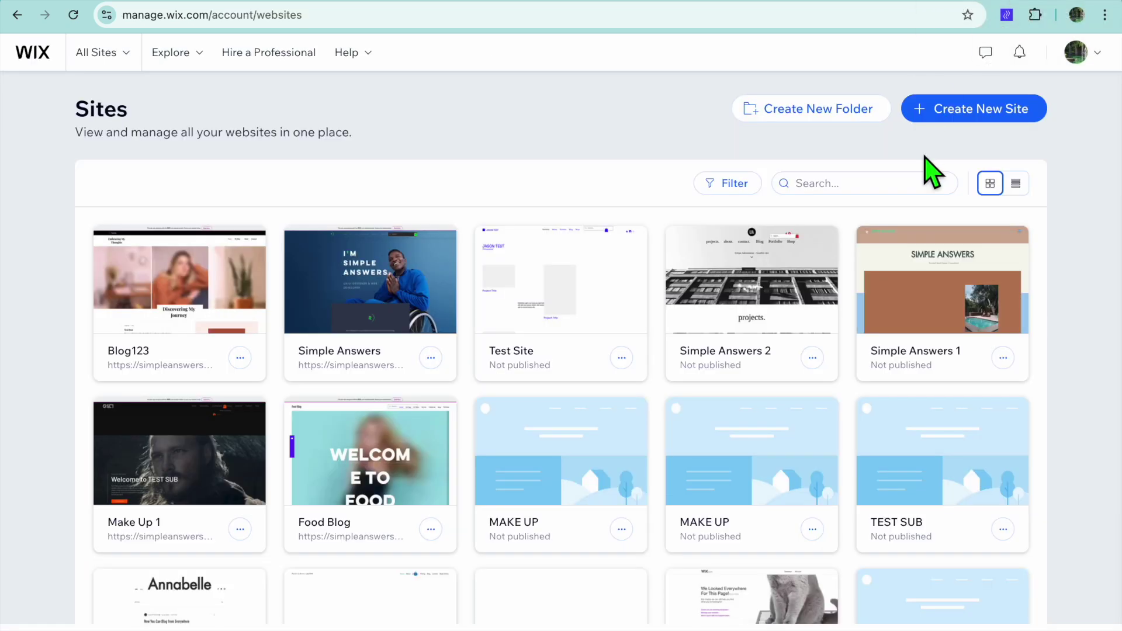
{"action": "left_click", "coordinate": [952, 114]}
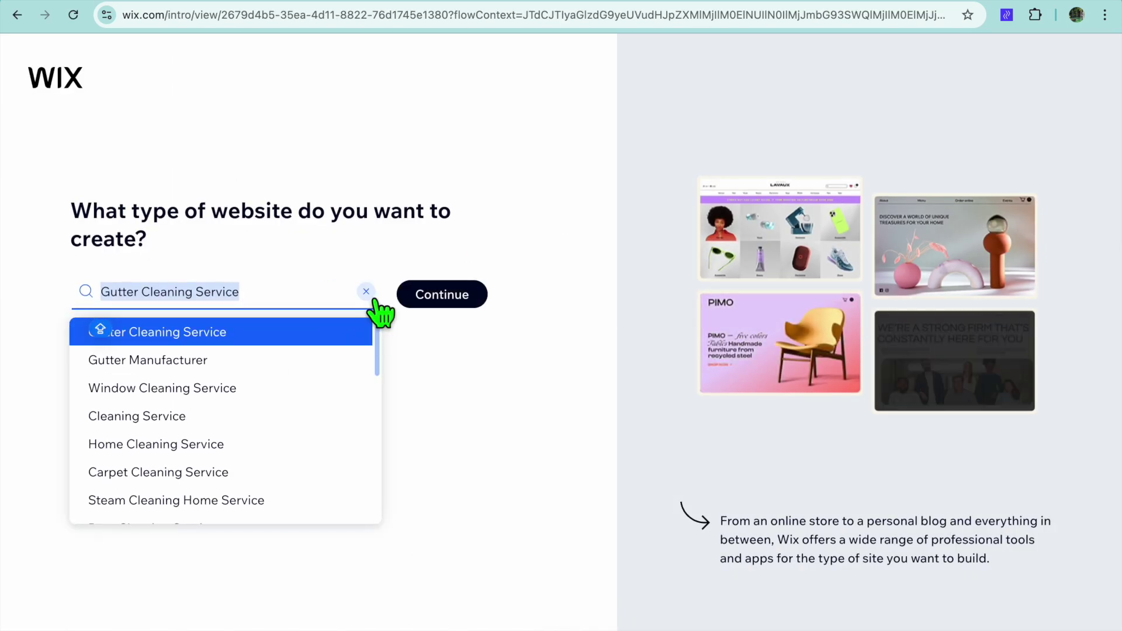
Replace the website type search with 'FOOD TR', choose Food Truck, and continue.
{"action": "left_click", "coordinate": [365, 291]}
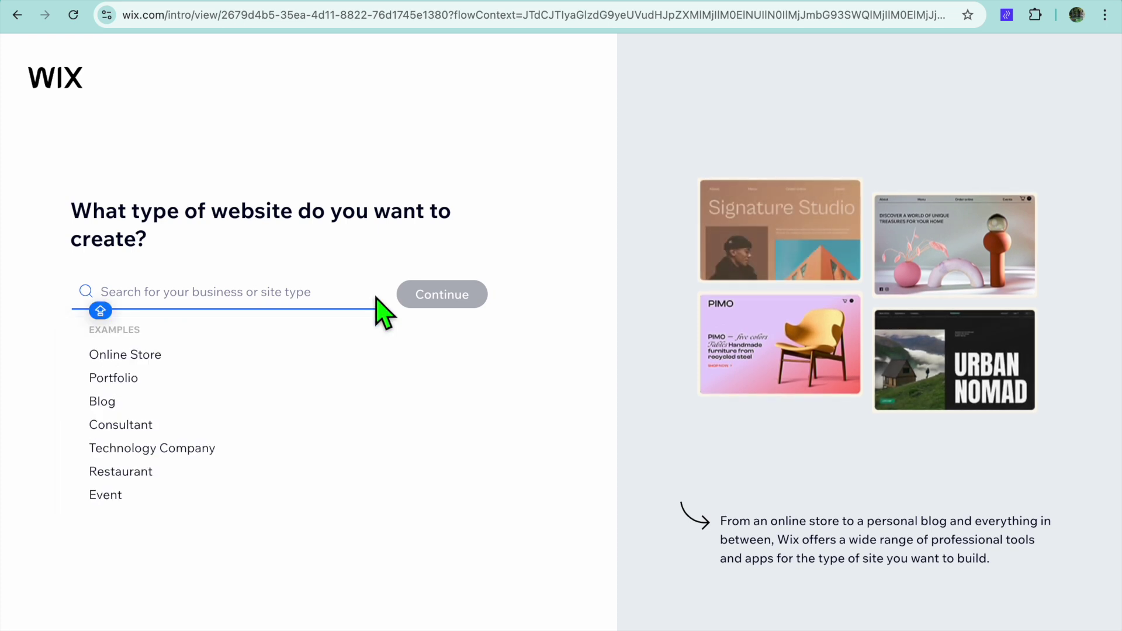
{"action": "type", "text": "FOOD"}
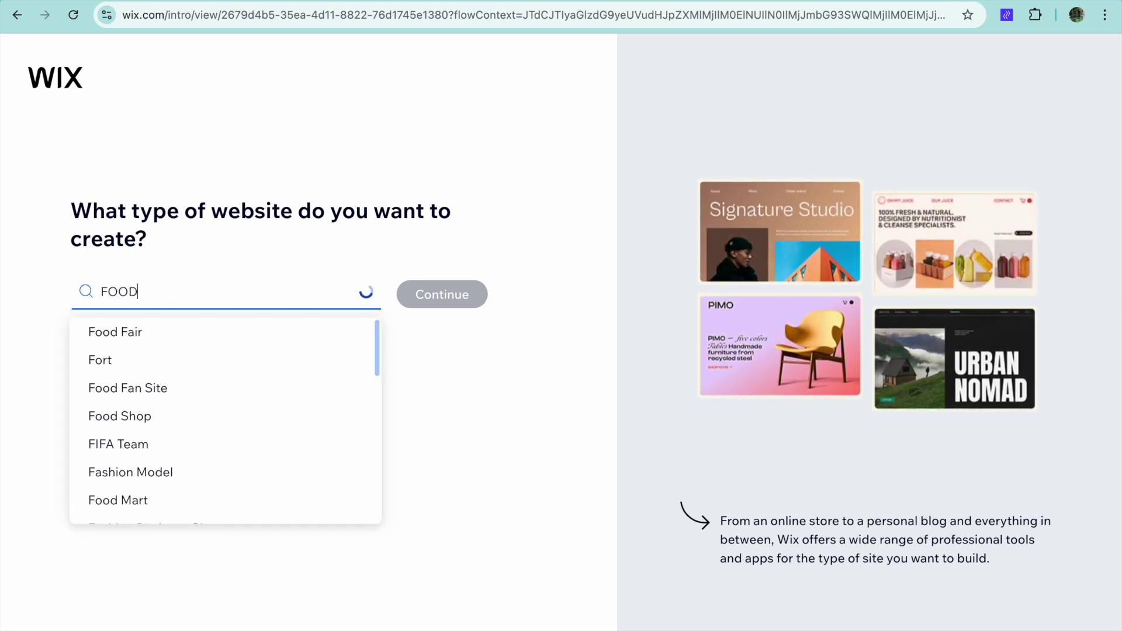
{"action": "type", "text": " TR"}
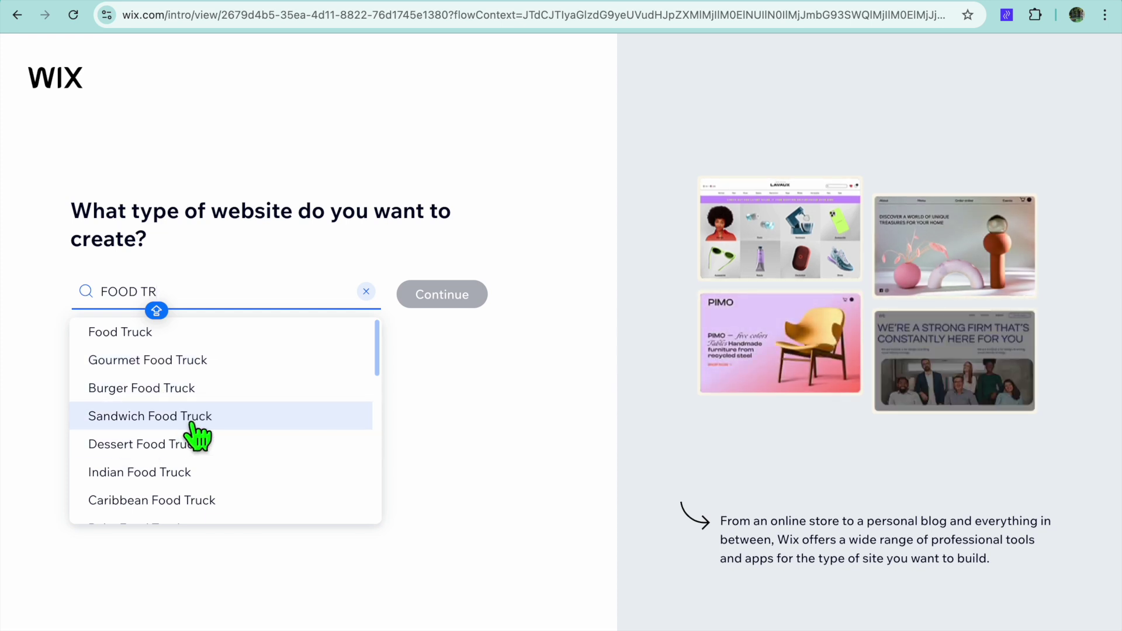
{"action": "scroll", "coordinate": [215, 451], "scroll_direction": "down", "scroll_amount": 1}
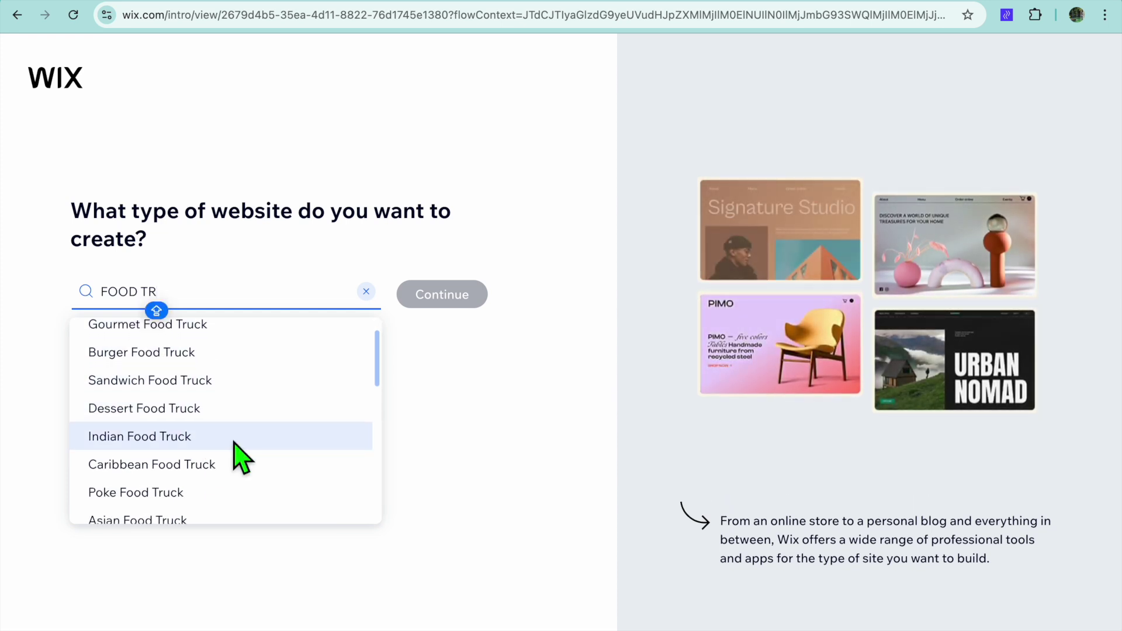
{"action": "scroll", "coordinate": [234, 455], "scroll_direction": "down", "scroll_amount": 4}
{"action": "scroll", "coordinate": [220, 387], "scroll_direction": "down", "scroll_amount": 12}
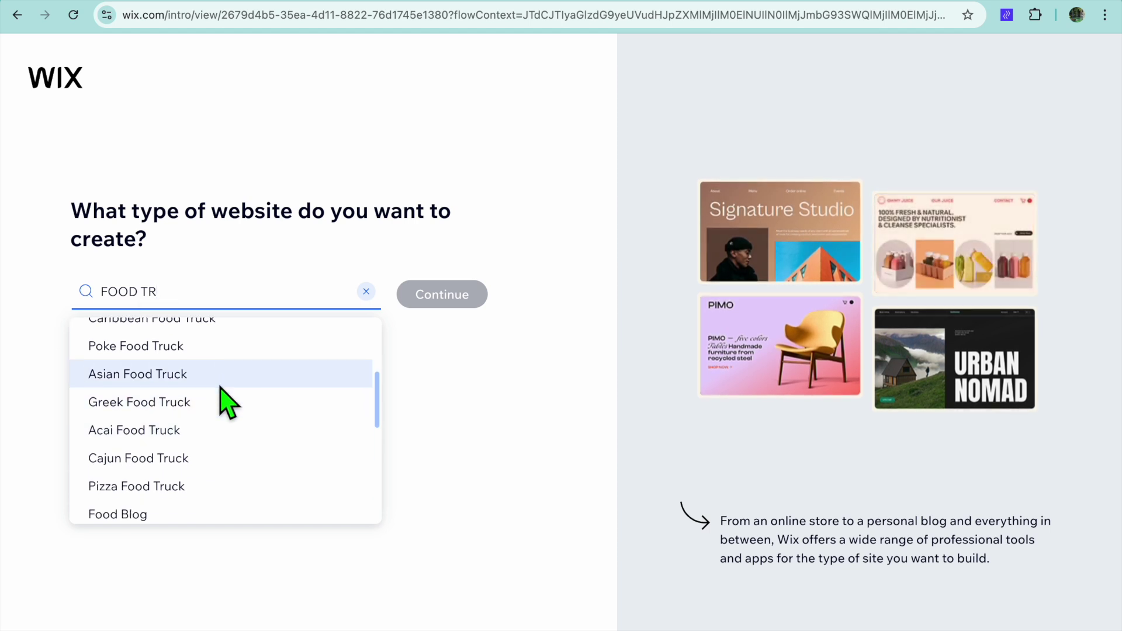
{"action": "scroll", "coordinate": [221, 387], "scroll_direction": "up", "scroll_amount": 15}
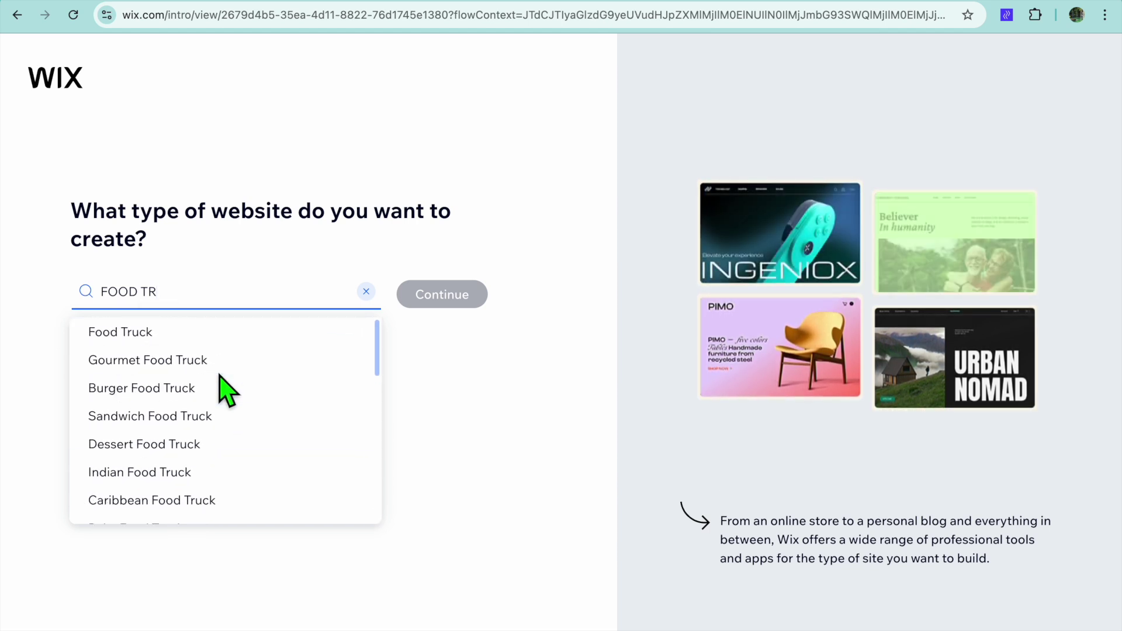
{"action": "key", "text": "super+a"}
{"action": "left_click", "coordinate": [209, 338]}
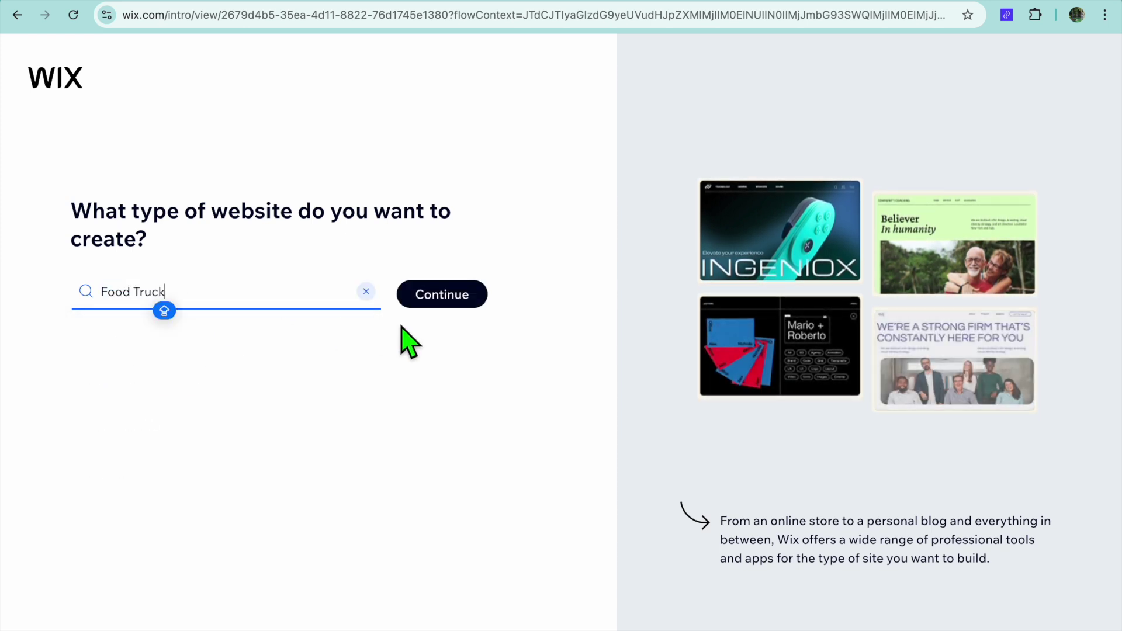
{"action": "left_click", "coordinate": [444, 296]}
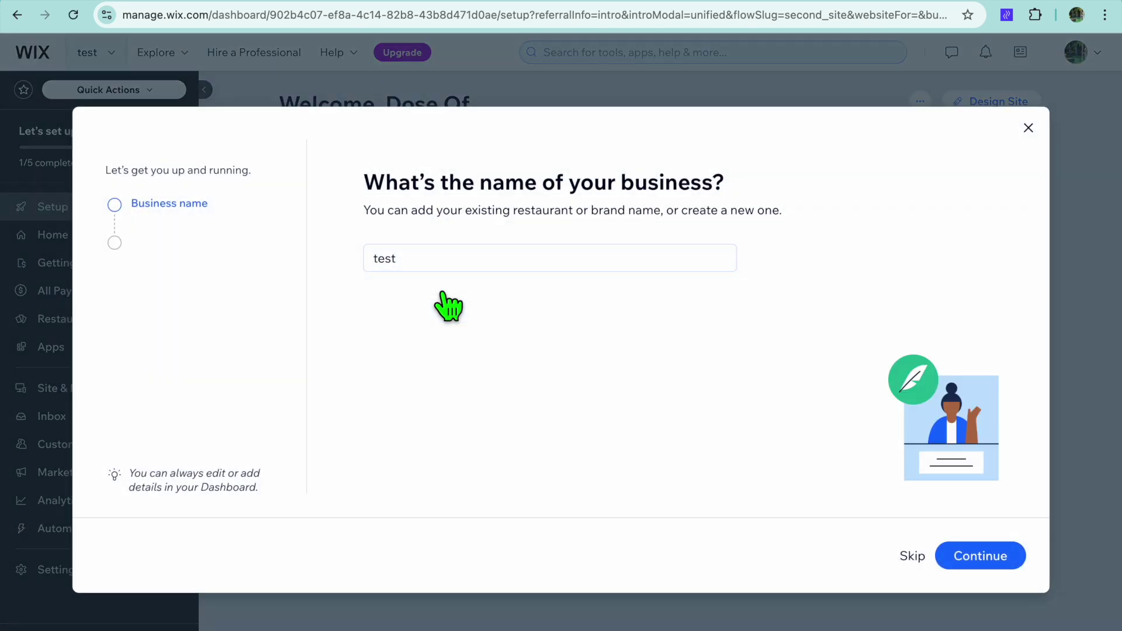
Rename the business from 'test' to 'FOOD TRUCK' and continue.
{"action": "double_click", "coordinate": [469, 271]}
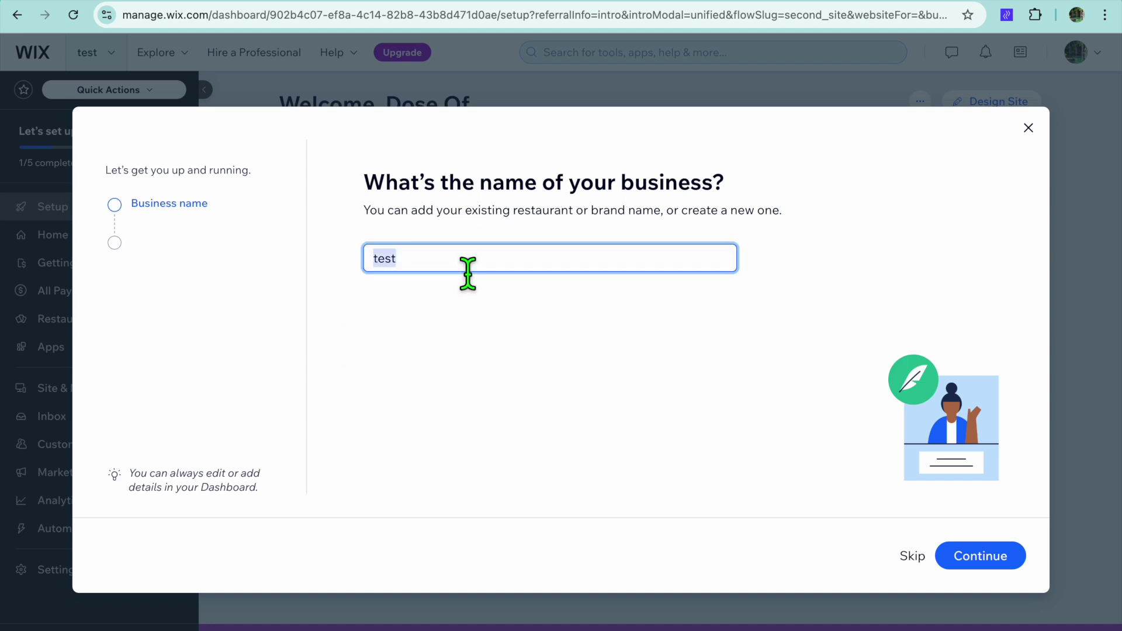
{"action": "type", "text": "FOOD TRUC"}
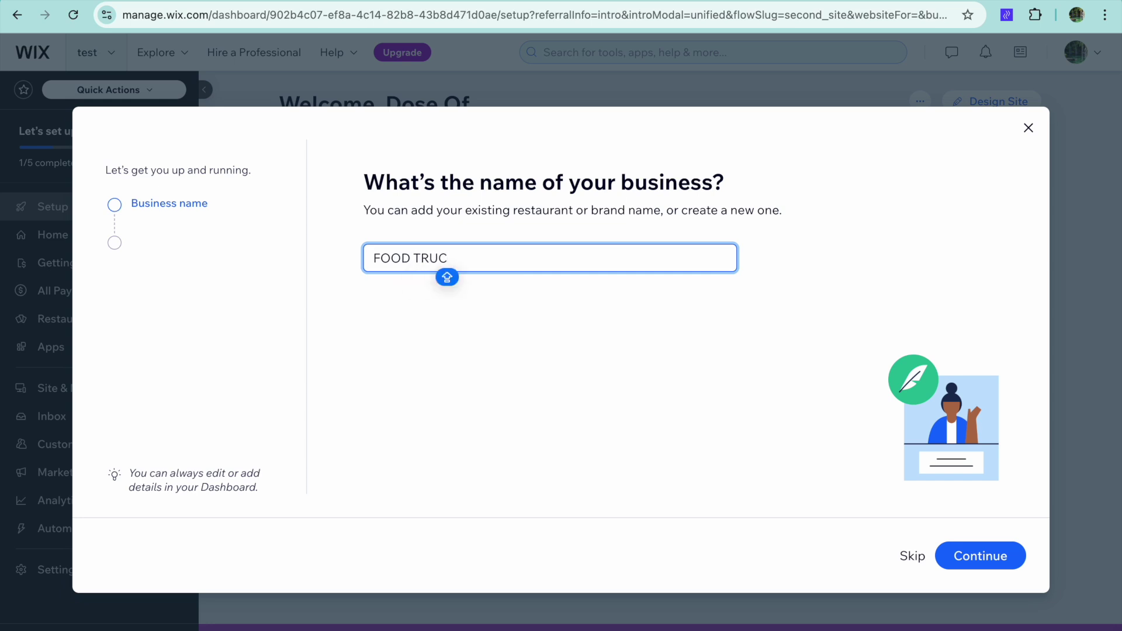
{"action": "type", "text": "K"}
{"action": "left_click", "coordinate": [977, 562]}
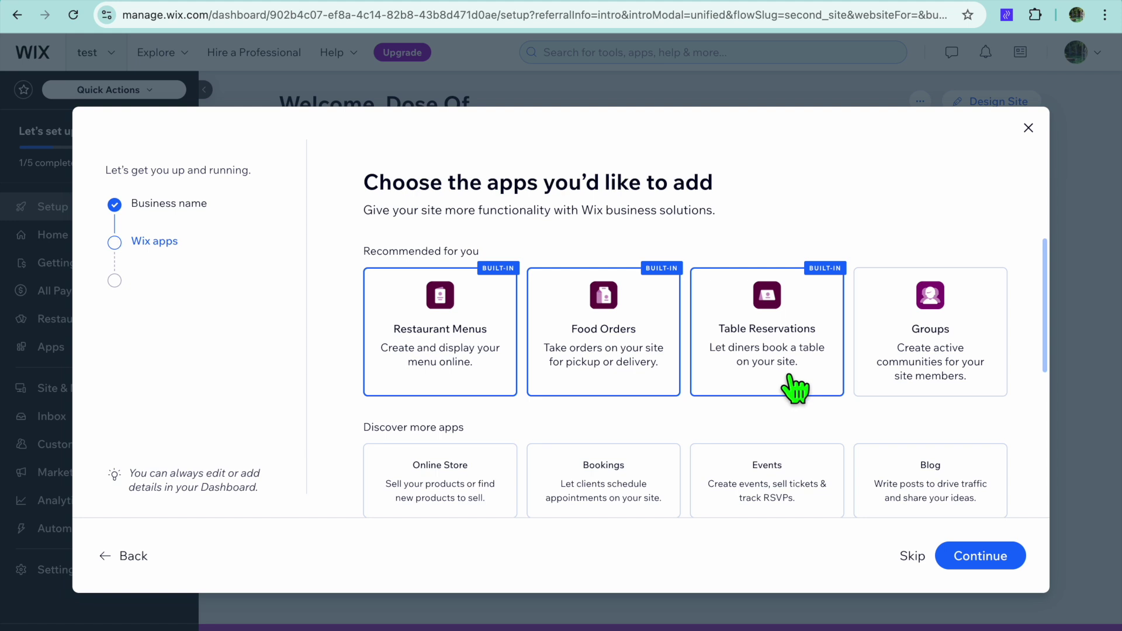
Keep the recommended Restaurant Menus, Food Orders and Table Reservations apps and continue.
{"action": "scroll", "coordinate": [796, 388], "scroll_direction": "down", "scroll_amount": 4}
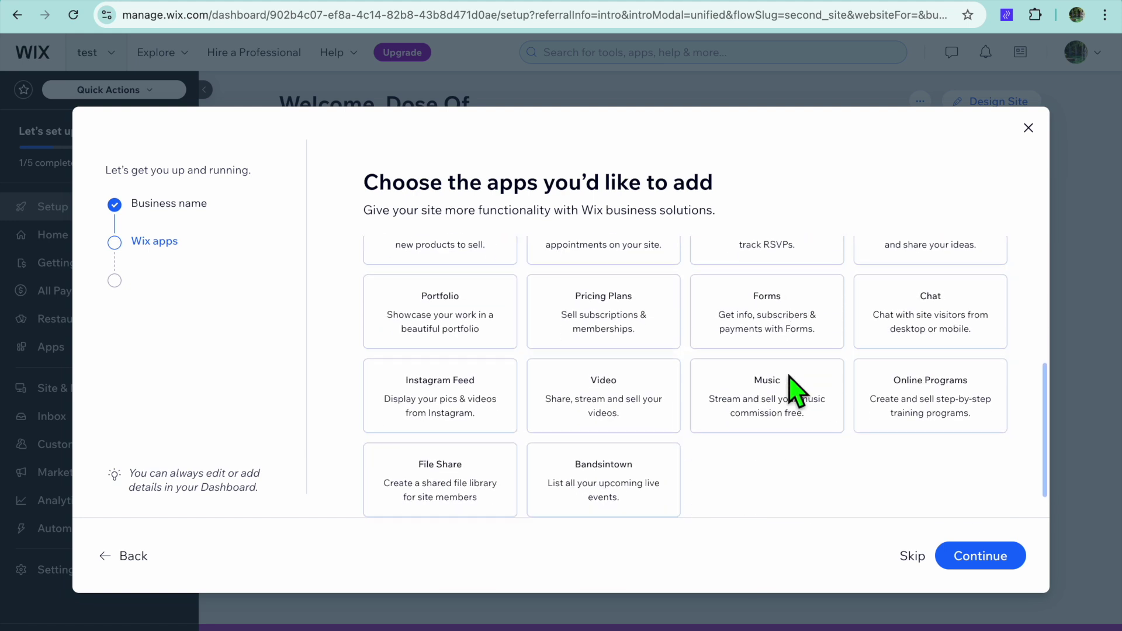
{"action": "scroll", "coordinate": [796, 388], "scroll_direction": "up", "scroll_amount": 2}
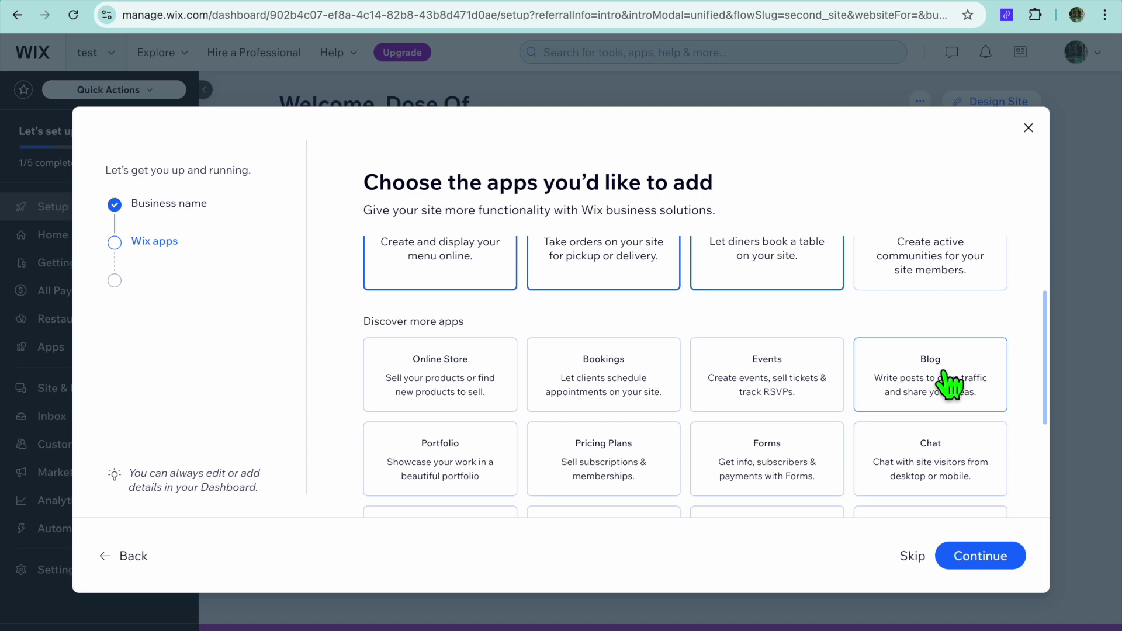
{"action": "scroll", "coordinate": [948, 386], "scroll_direction": "down", "scroll_amount": 3}
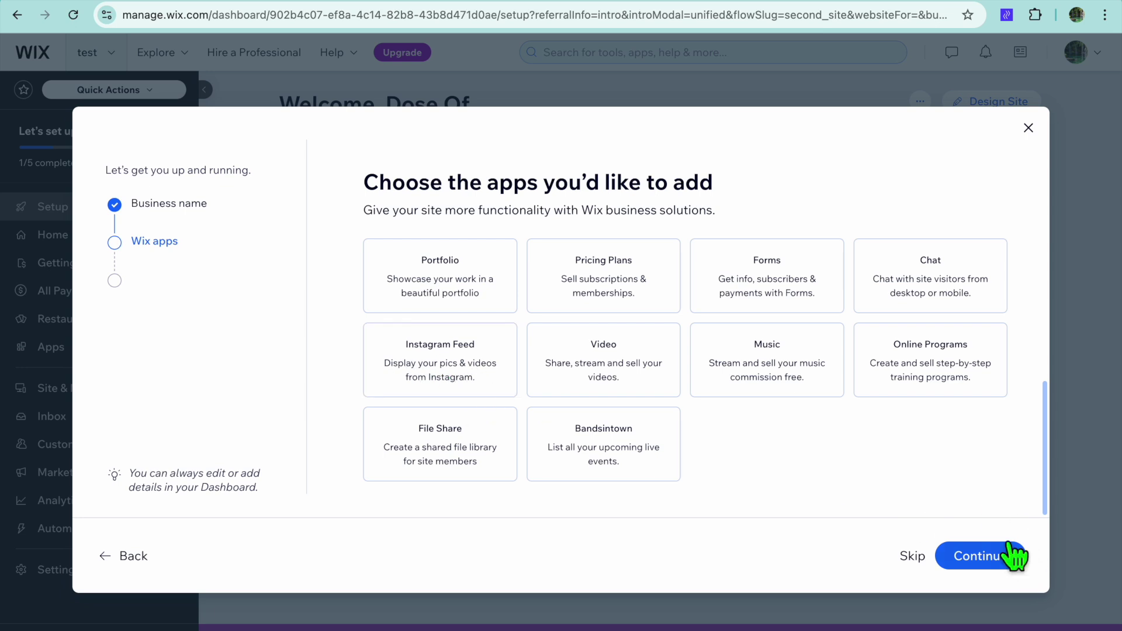
{"action": "left_click", "coordinate": [987, 555]}
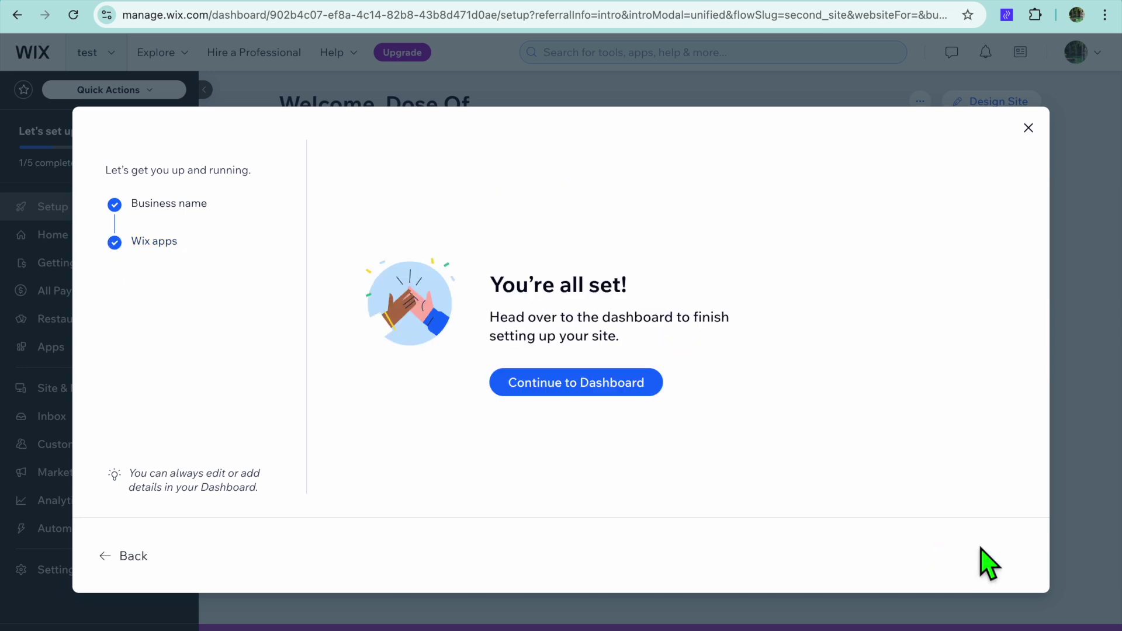
Go to the FOOD TRUCK dashboard and open Restaurant Menus (New).
{"action": "left_click", "coordinate": [584, 381]}
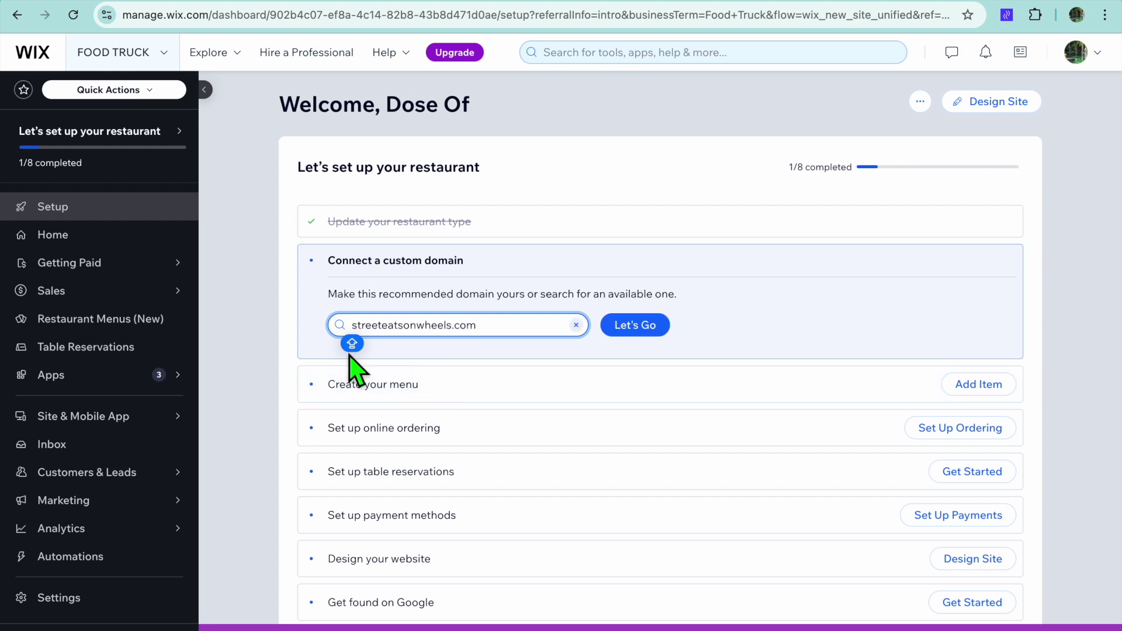
{"action": "left_click", "coordinate": [134, 331]}
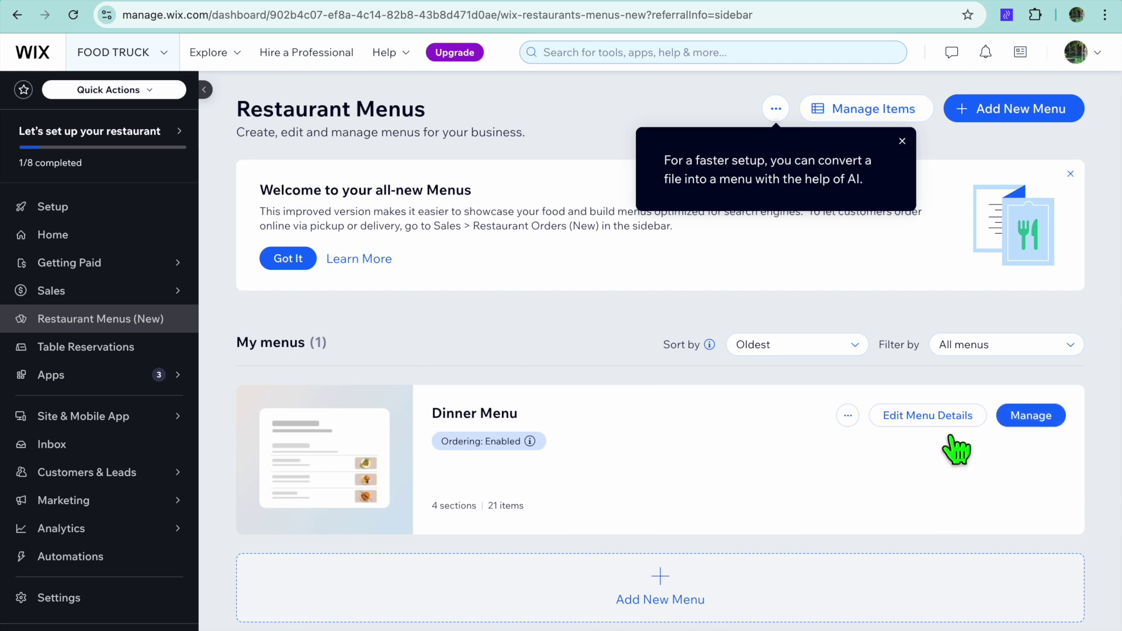
View and close the Dinner Menu details, then open the Dinner Menu for management.
{"action": "left_click", "coordinate": [970, 418]}
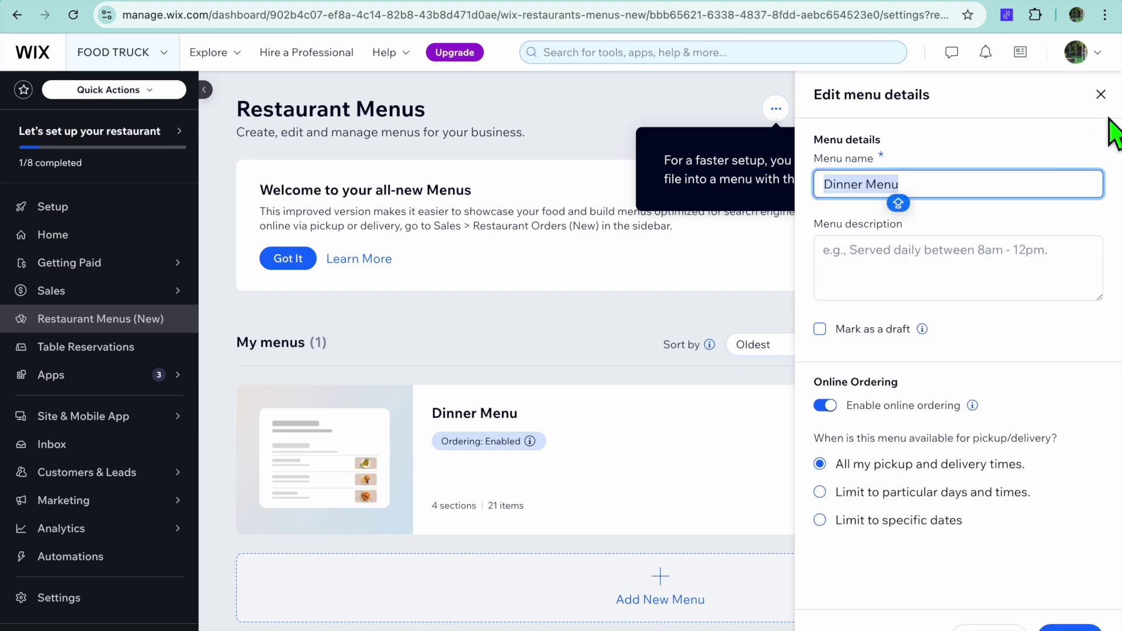
{"action": "left_click", "coordinate": [1101, 94]}
{"action": "left_click", "coordinate": [1032, 417]}
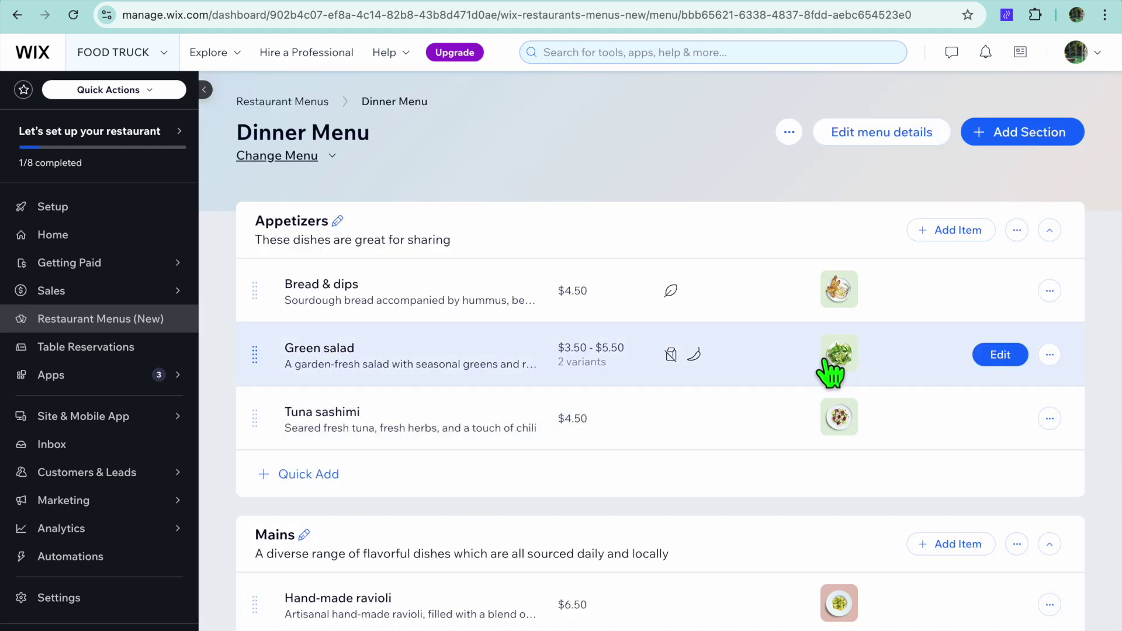
Review the Dinner Menu sections and open the Bread & dips item for editing.
{"action": "scroll", "coordinate": [465, 350], "scroll_direction": "down", "scroll_amount": 3}
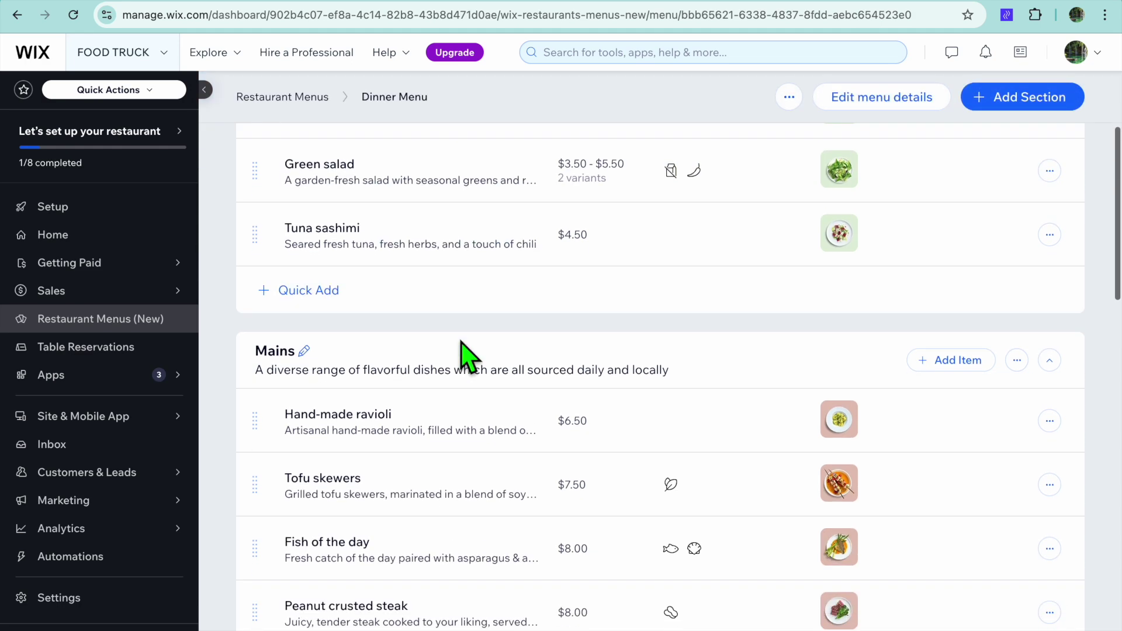
{"action": "scroll", "coordinate": [451, 426], "scroll_direction": "down", "scroll_amount": 10}
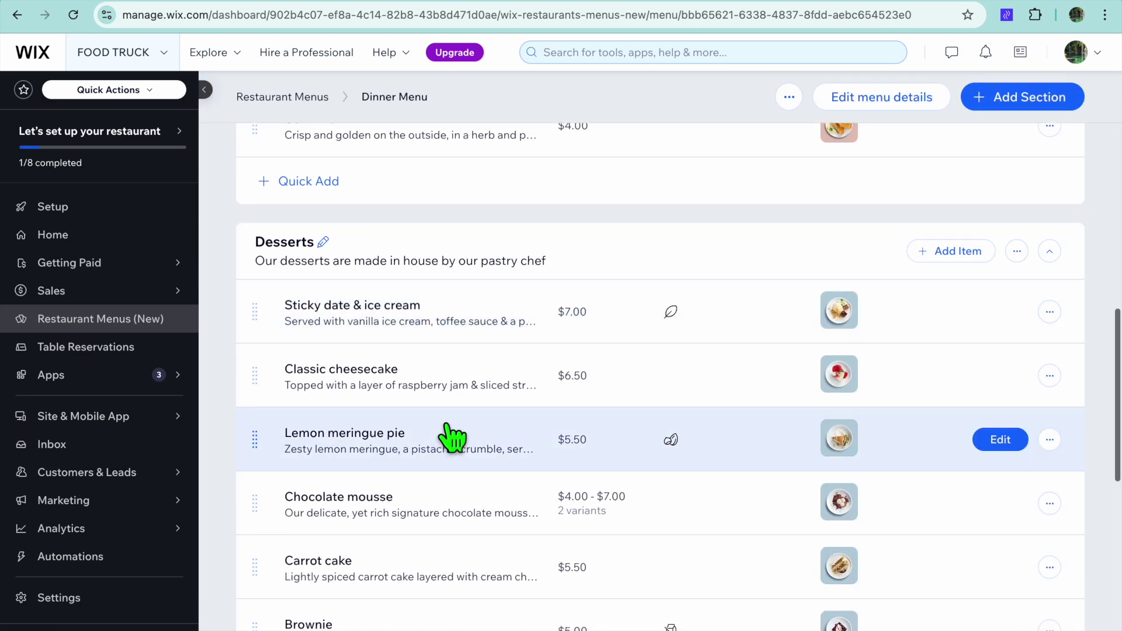
{"action": "scroll", "coordinate": [441, 386], "scroll_direction": "down", "scroll_amount": 10}
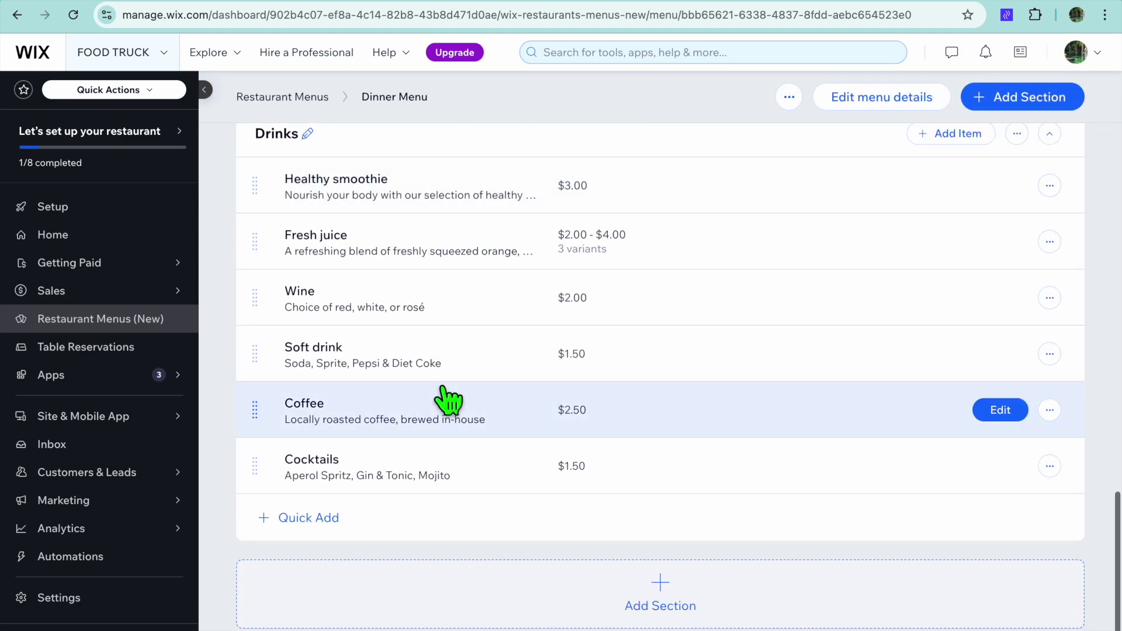
{"action": "scroll", "coordinate": [442, 295], "scroll_direction": "up", "scroll_amount": 20}
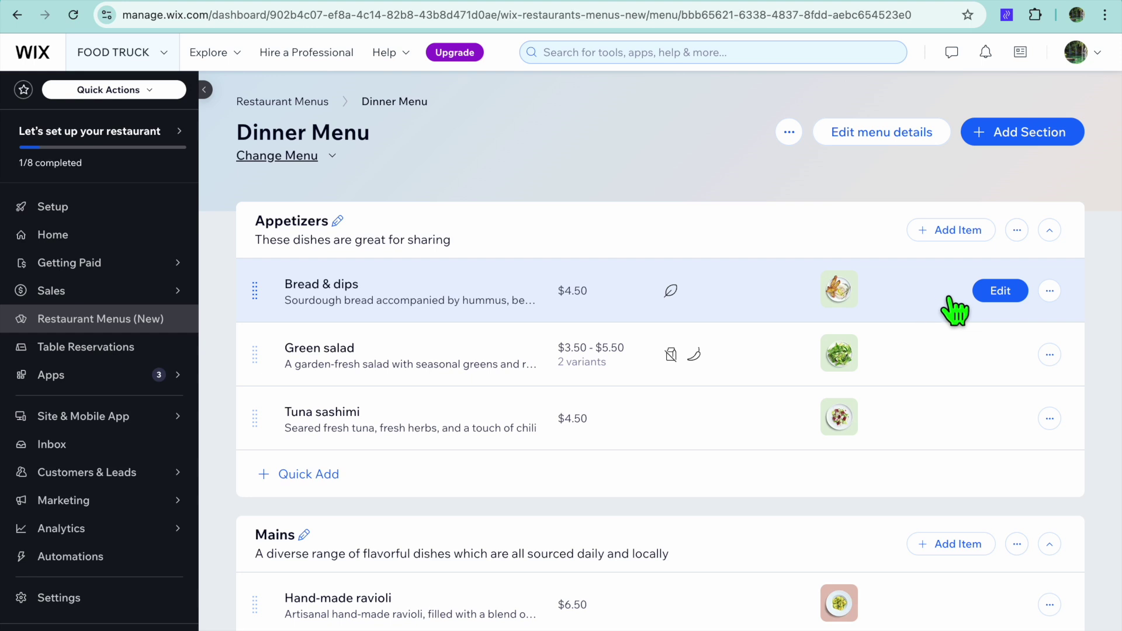
{"action": "left_click", "coordinate": [1000, 292]}
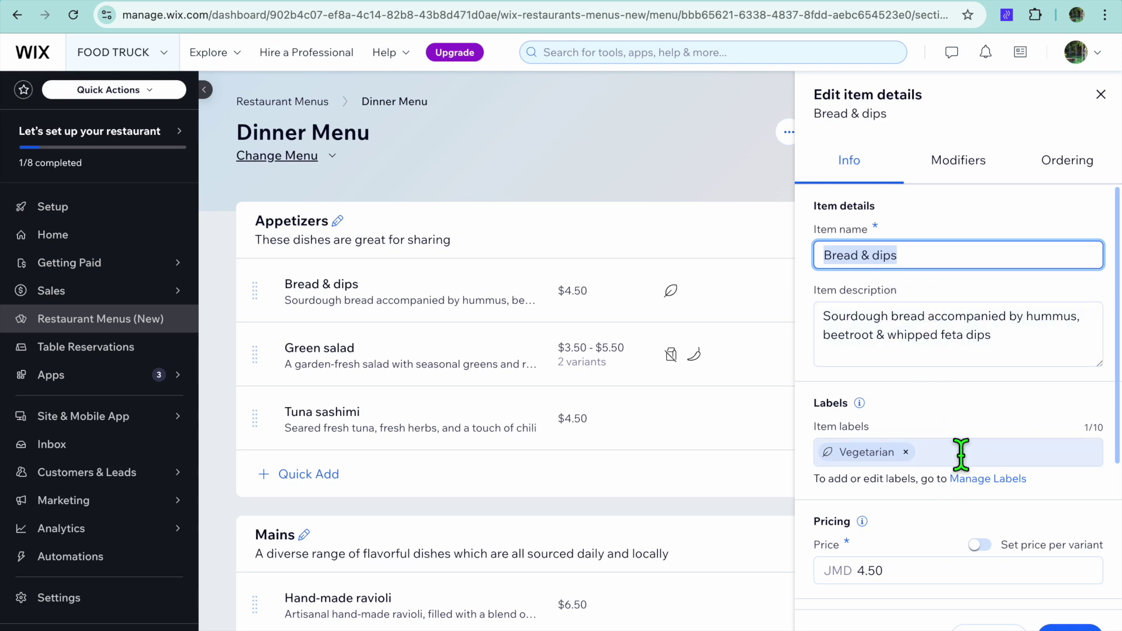
Review the Bread & dips Modifiers, Ordering and Info tabs.
{"action": "left_click", "coordinate": [960, 168]}
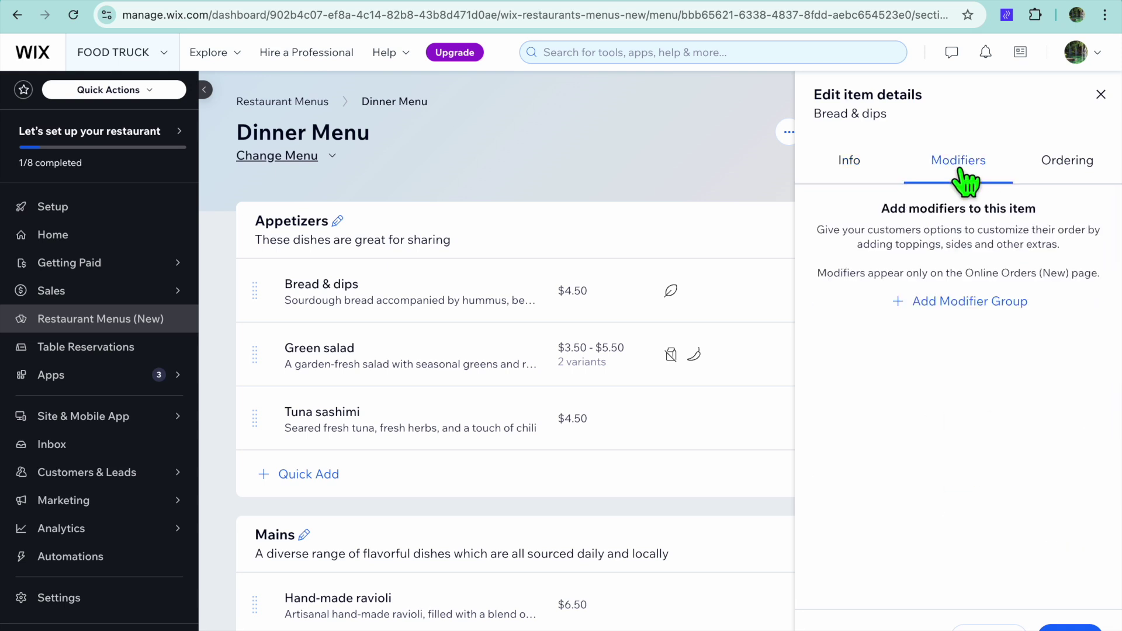
{"action": "left_click", "coordinate": [1075, 170]}
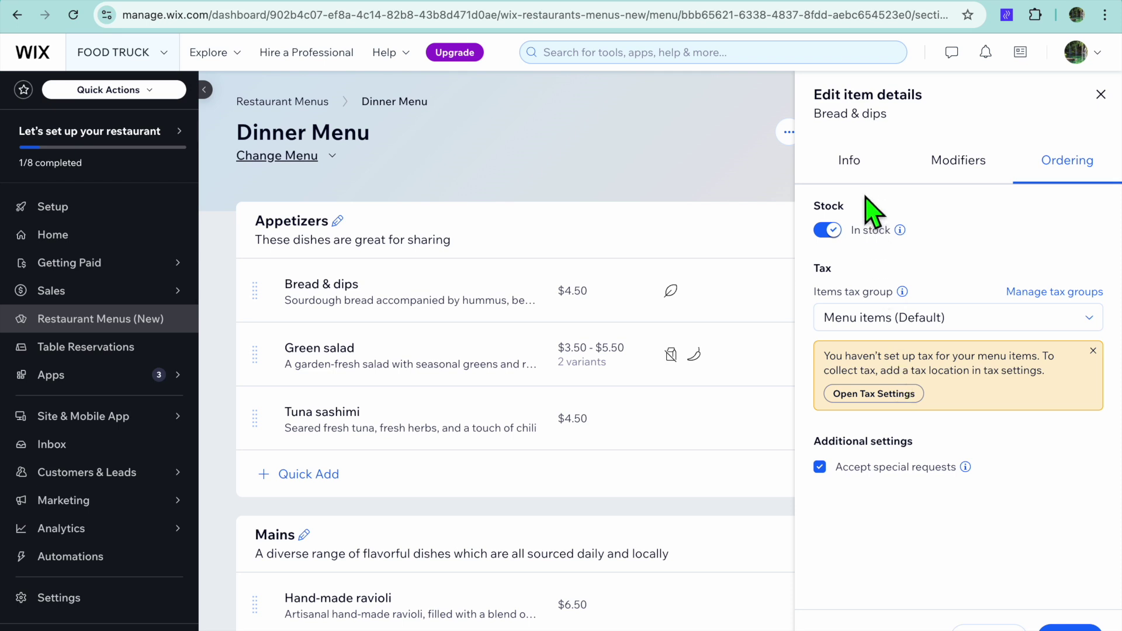
{"action": "left_click", "coordinate": [850, 172]}
{"action": "scroll", "coordinate": [859, 446], "scroll_direction": "down", "scroll_amount": 4}
{"action": "scroll", "coordinate": [852, 439], "scroll_direction": "up", "scroll_amount": 4}
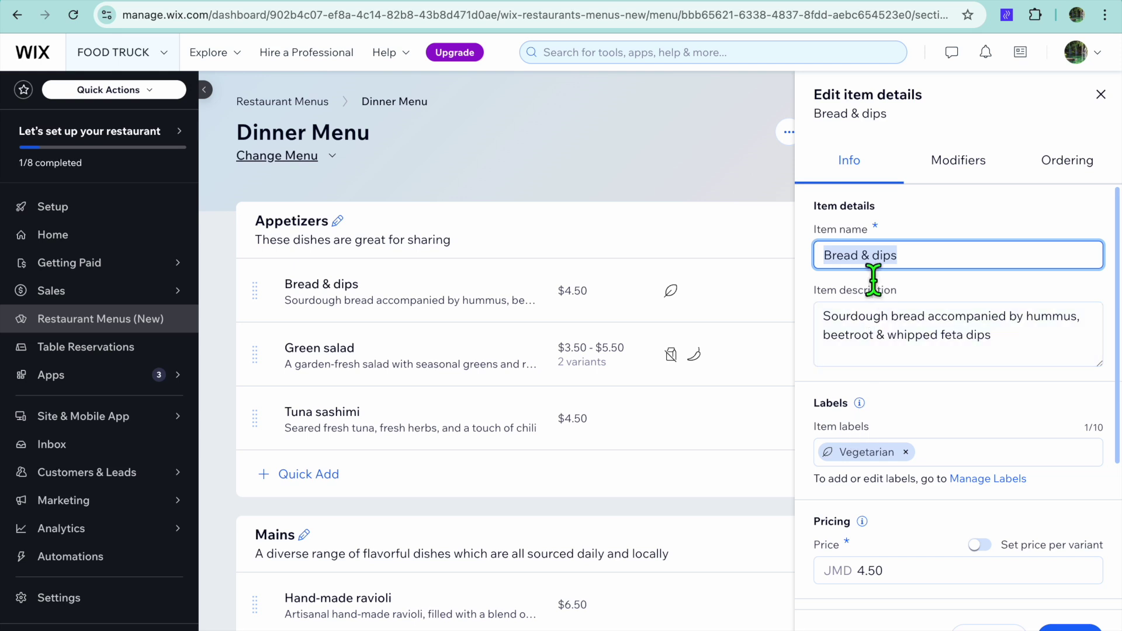
Check the Bread & dips pricing, close the item, and go to Getting Paid.
{"action": "scroll", "coordinate": [869, 383], "scroll_direction": "down", "scroll_amount": 4}
{"action": "scroll", "coordinate": [865, 381], "scroll_direction": "down", "scroll_amount": 1}
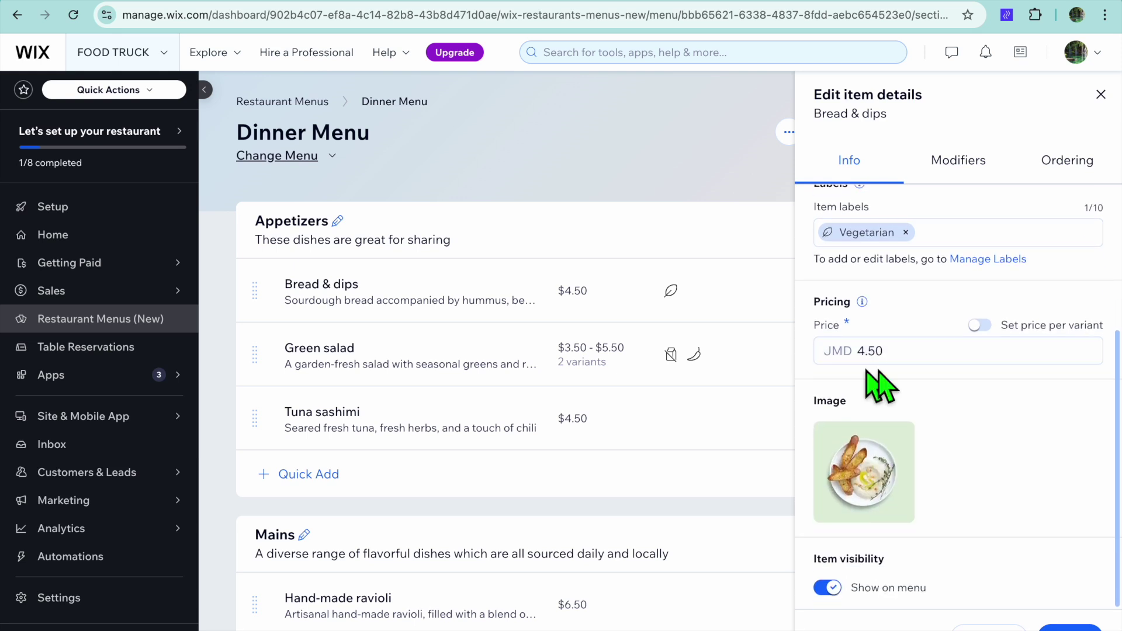
{"action": "mouse_move", "coordinate": [864, 465]}
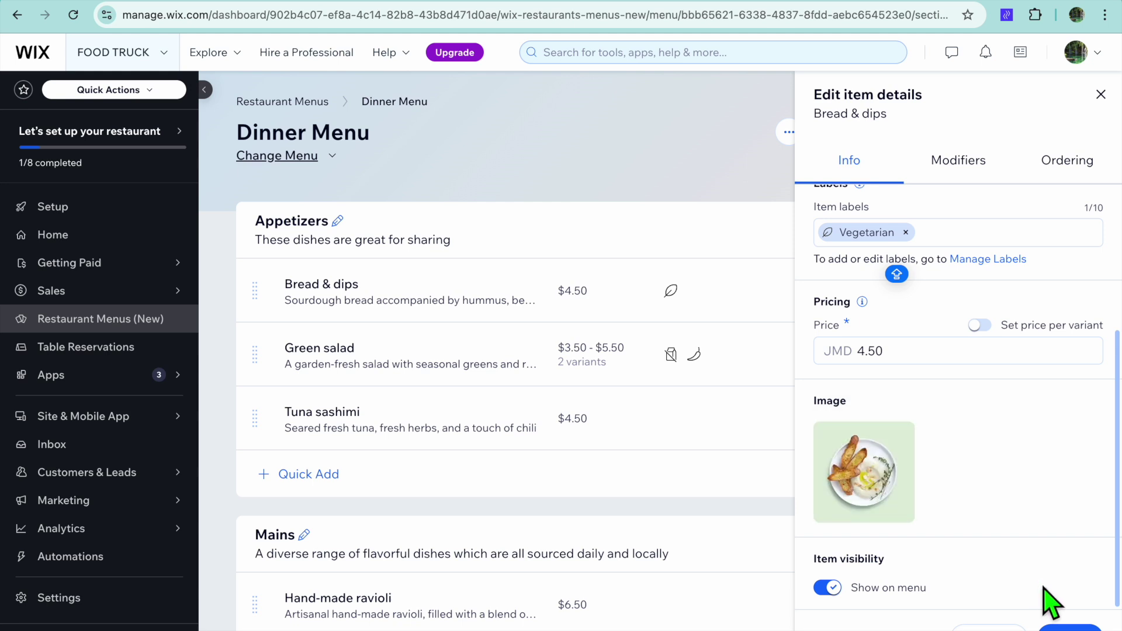
{"action": "left_click", "coordinate": [1100, 94]}
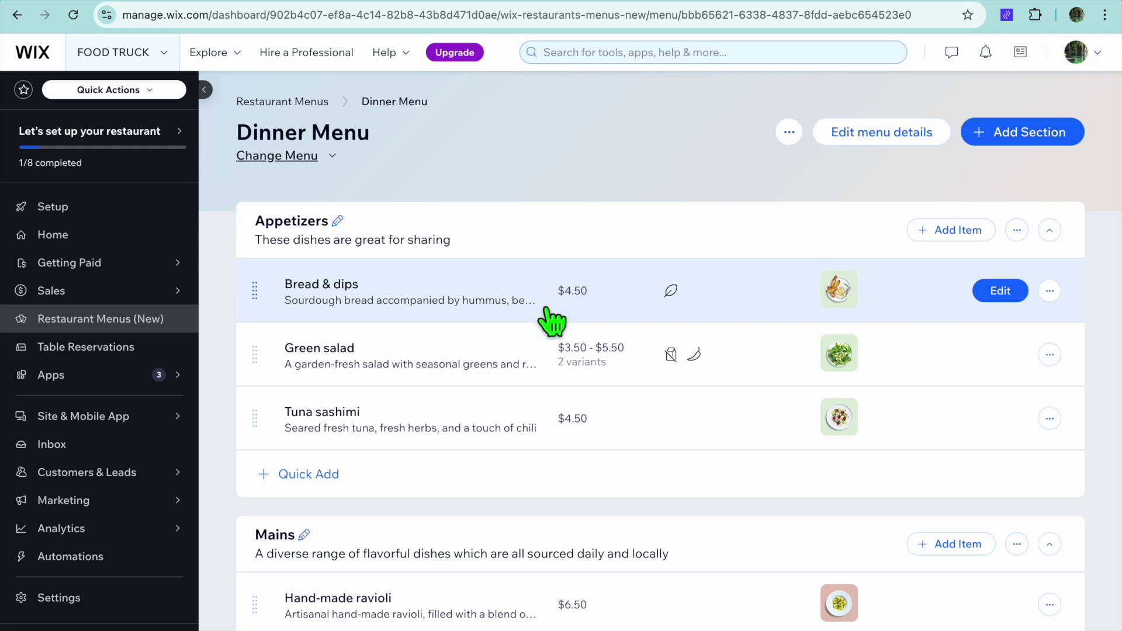
{"action": "scroll", "coordinate": [528, 566], "scroll_direction": "down", "scroll_amount": 10}
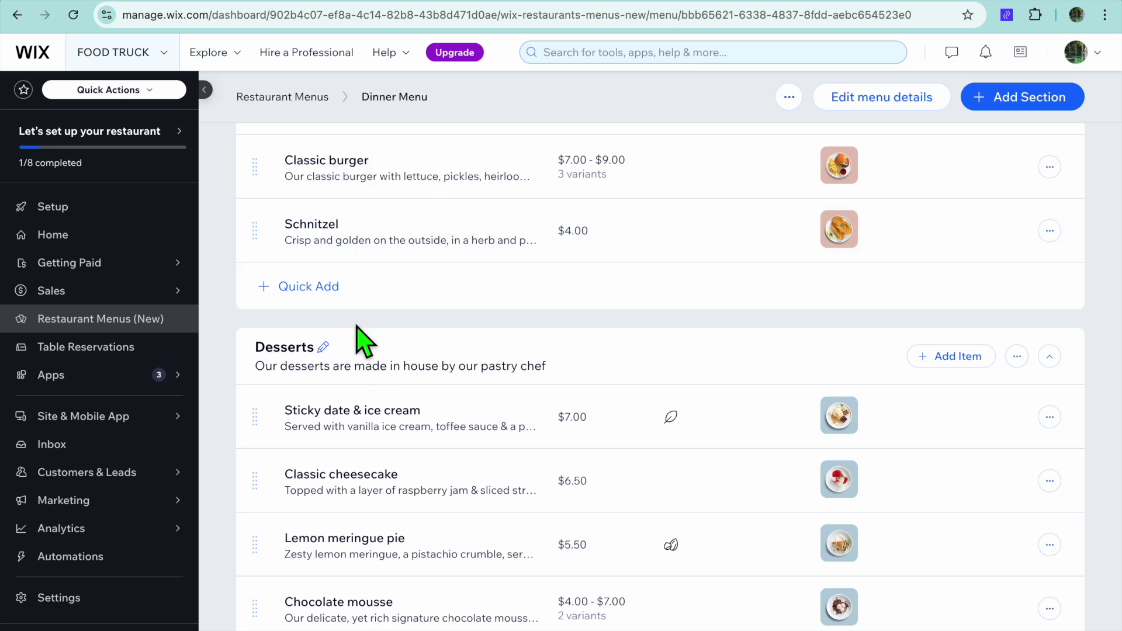
{"action": "left_click", "coordinate": [115, 262]}
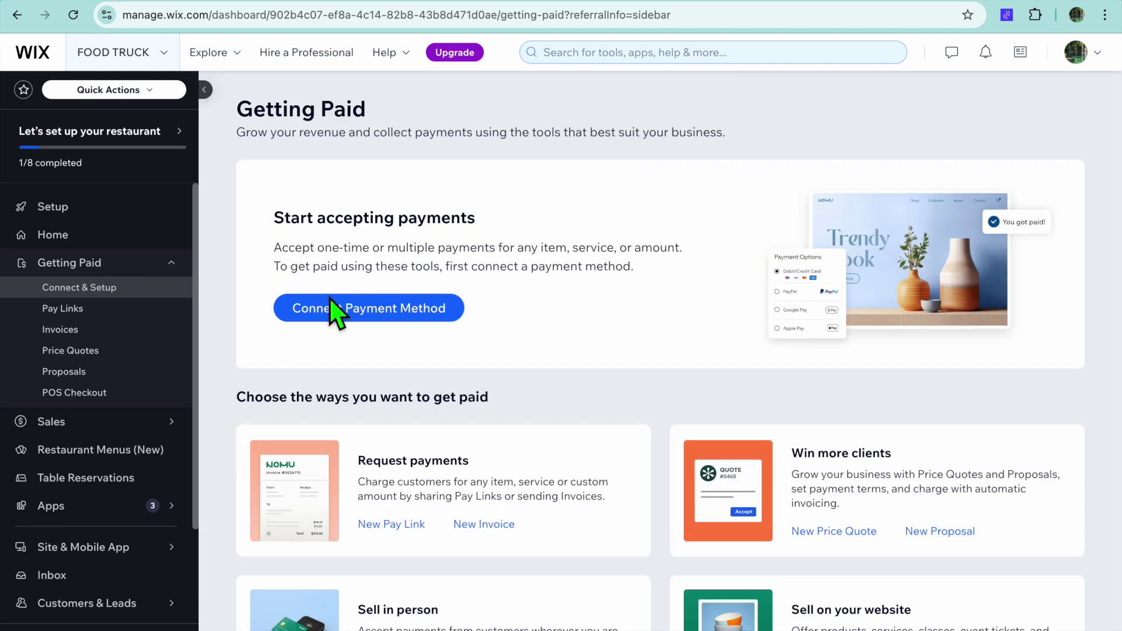
Change the payment business location from Jamaica to Canada by searching 'CAN'.
{"action": "left_click", "coordinate": [331, 299]}
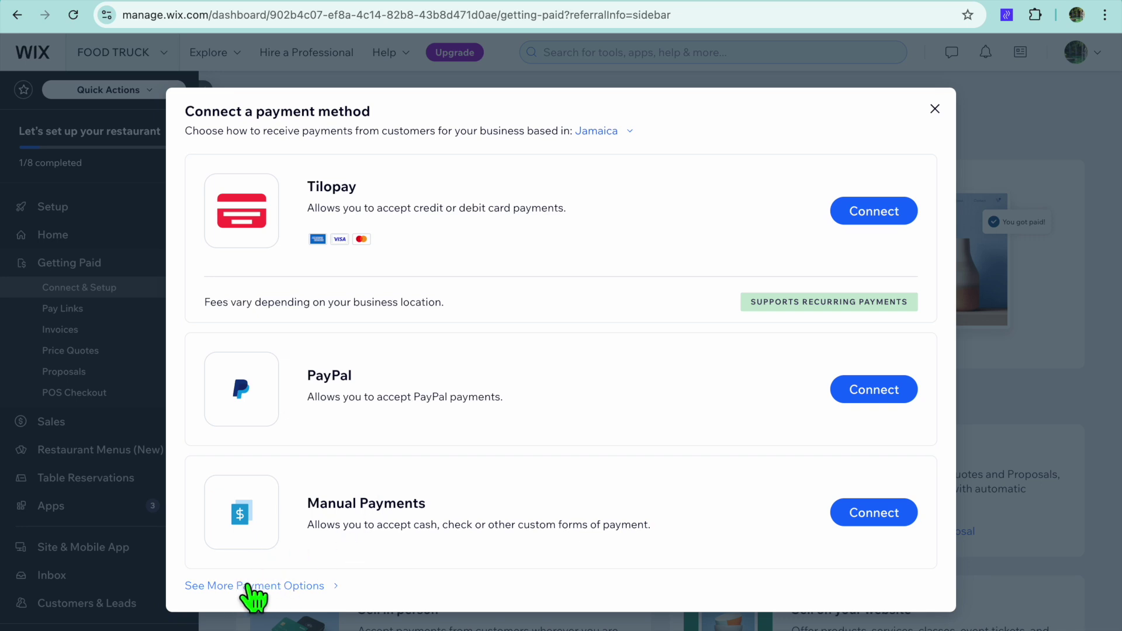
{"action": "left_click", "coordinate": [596, 131]}
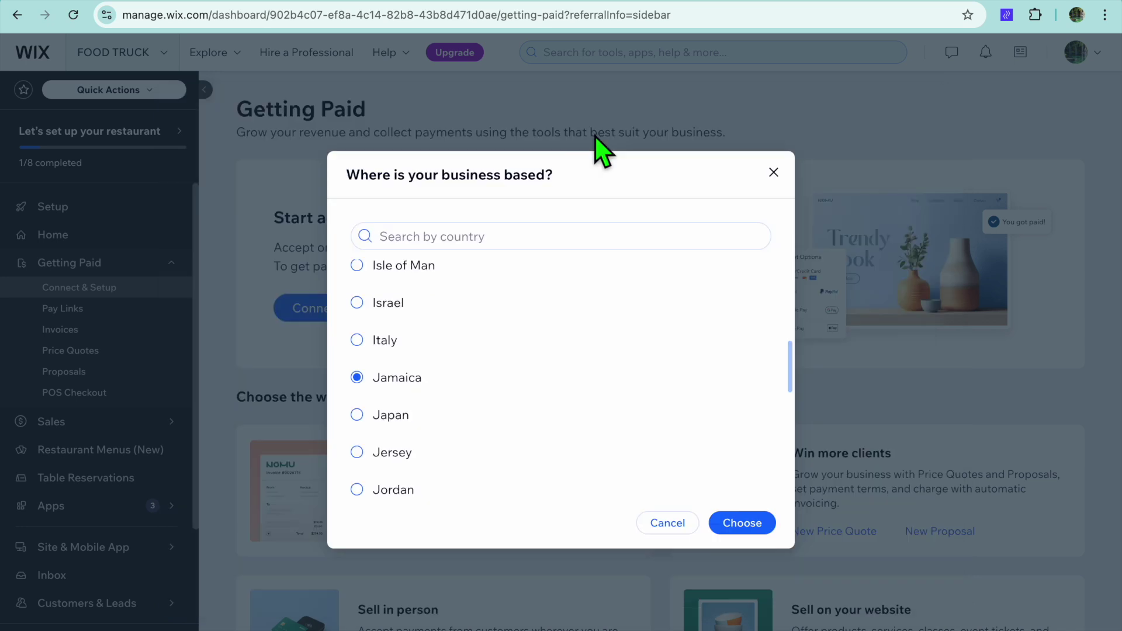
{"action": "left_click", "coordinate": [506, 240]}
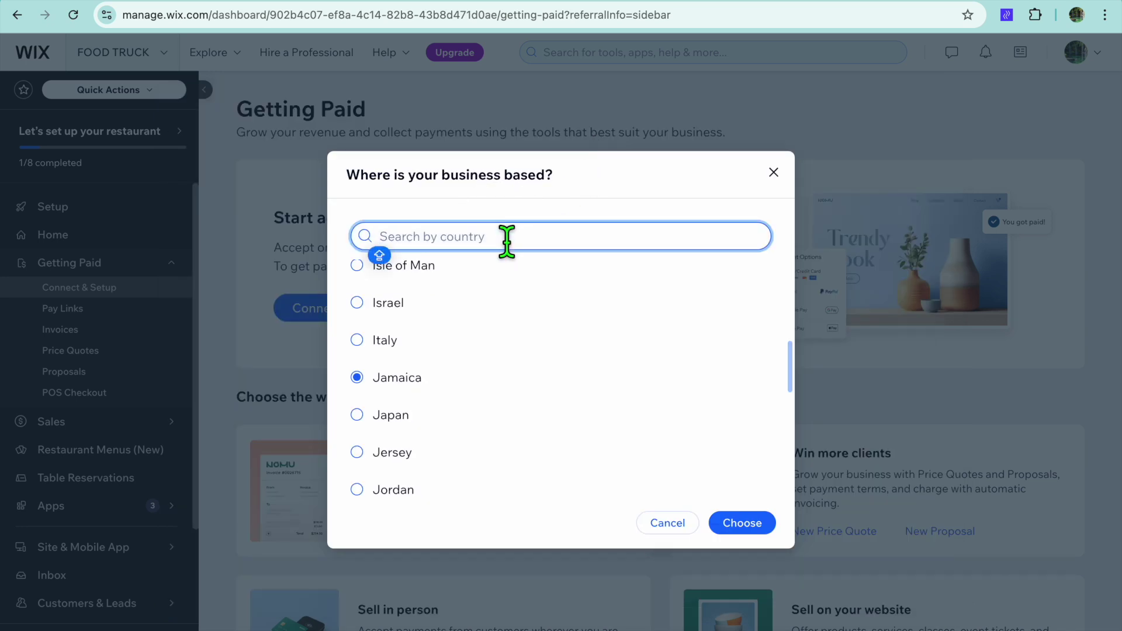
{"action": "type", "text": "CA"}
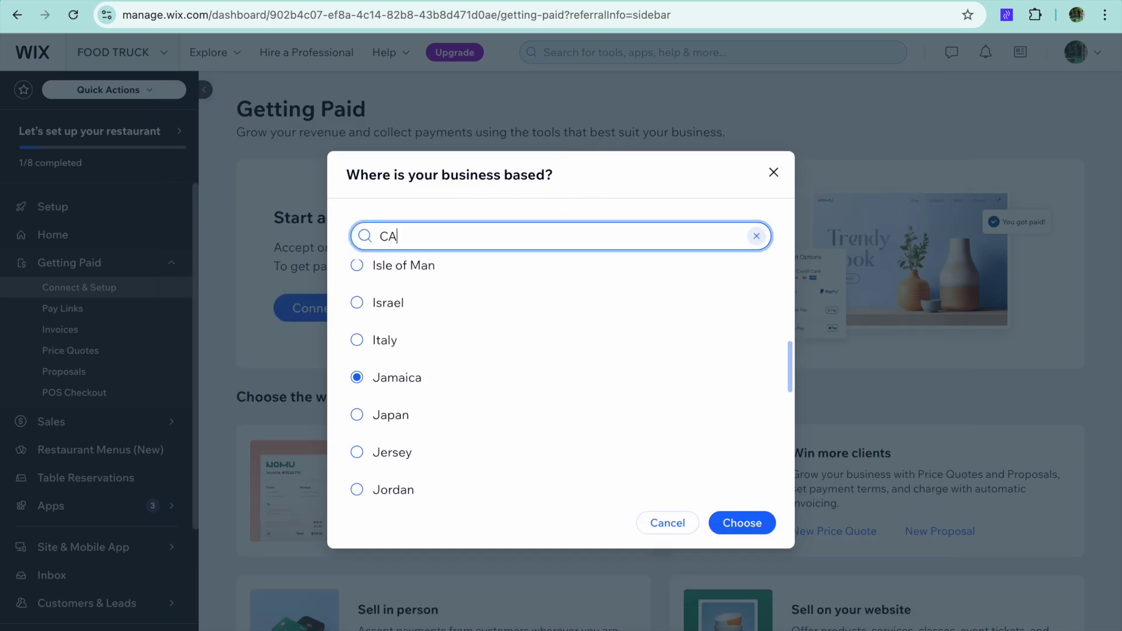
{"action": "type", "text": "N"}
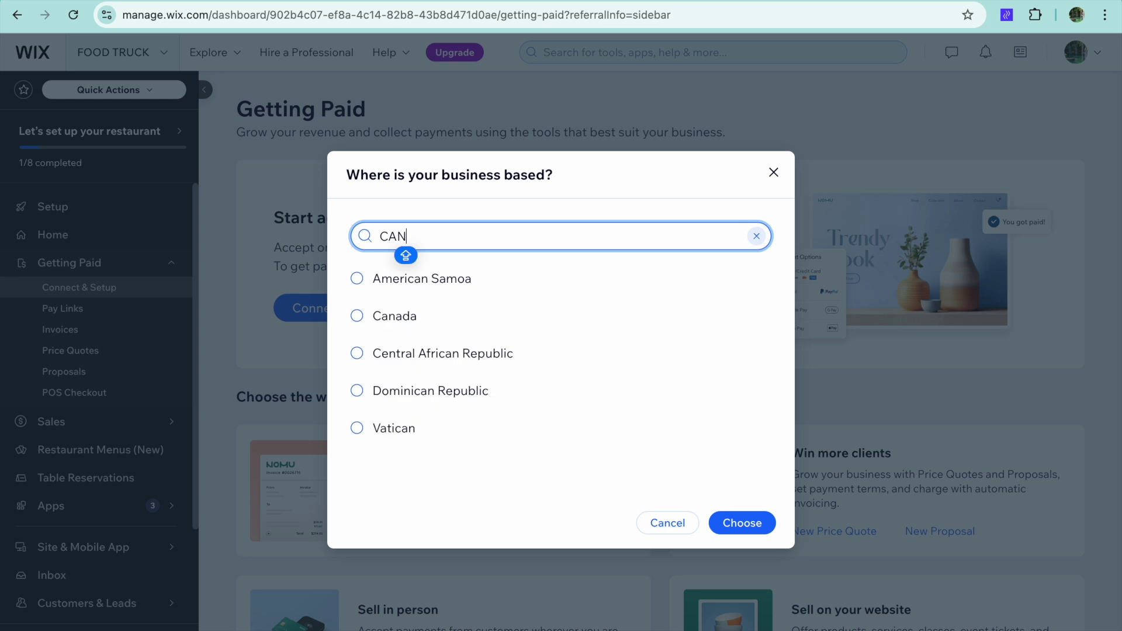
{"action": "left_click", "coordinate": [529, 318]}
{"action": "left_click", "coordinate": [758, 529]}
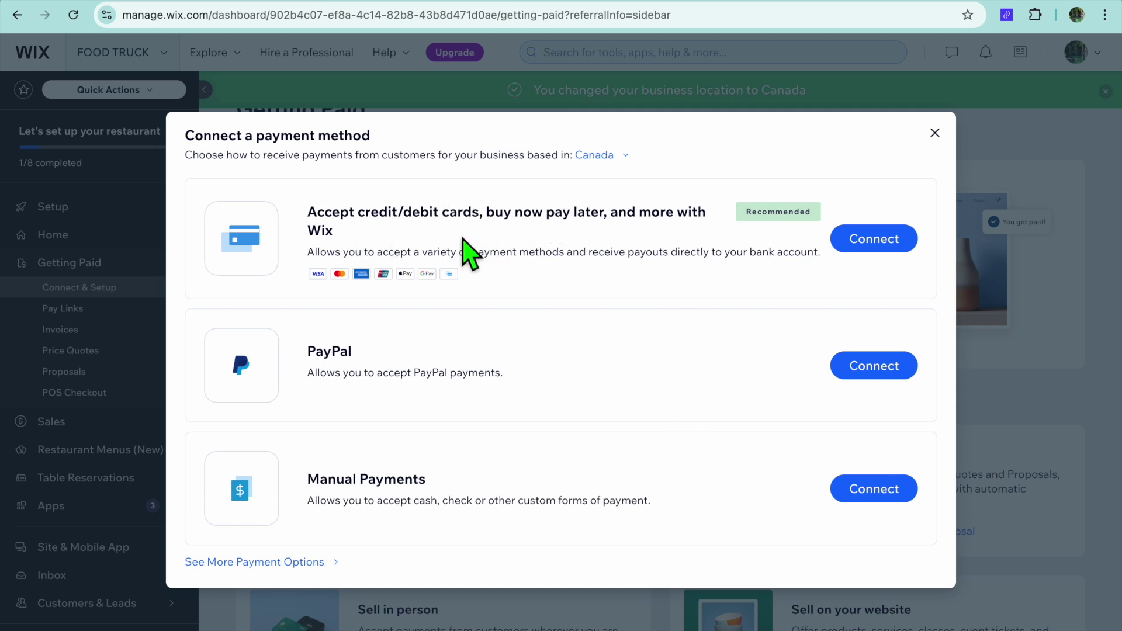
Browse More Payment Options, then return to Accept Payments and dismiss the location prompt.
{"action": "left_click", "coordinate": [265, 561]}
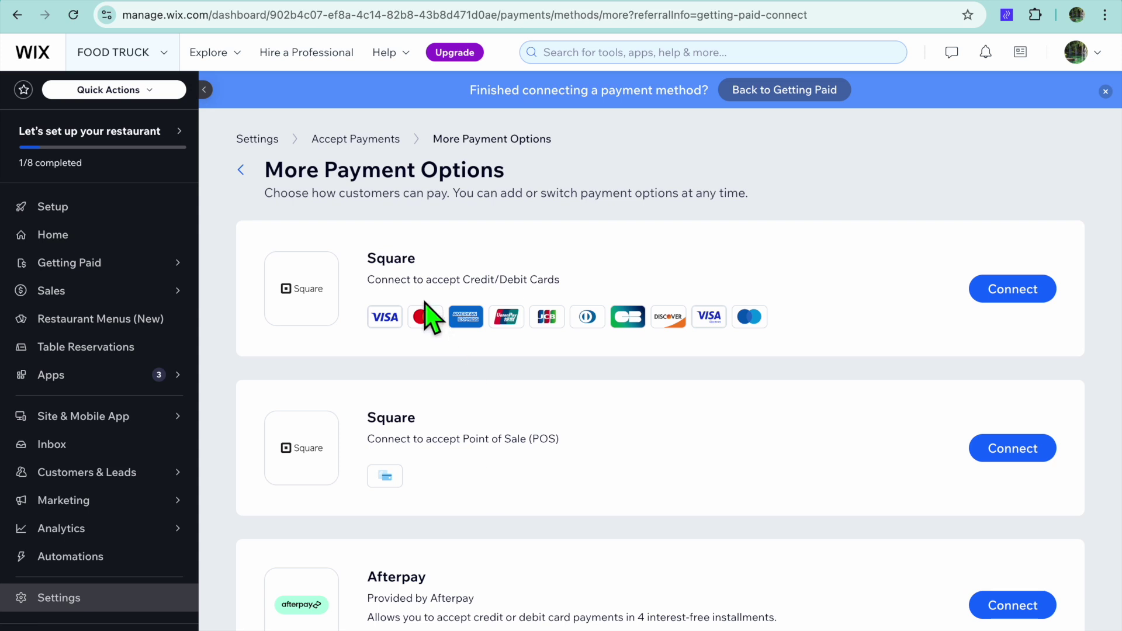
{"action": "scroll", "coordinate": [458, 439], "scroll_direction": "down", "scroll_amount": 4}
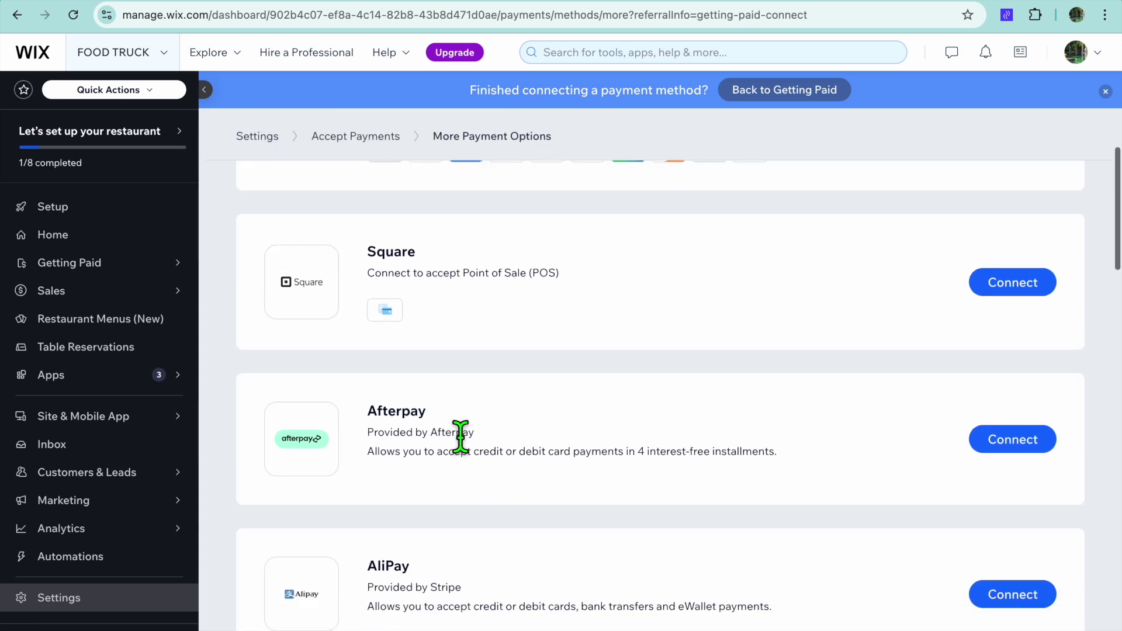
{"action": "scroll", "coordinate": [441, 409], "scroll_direction": "down", "scroll_amount": 4}
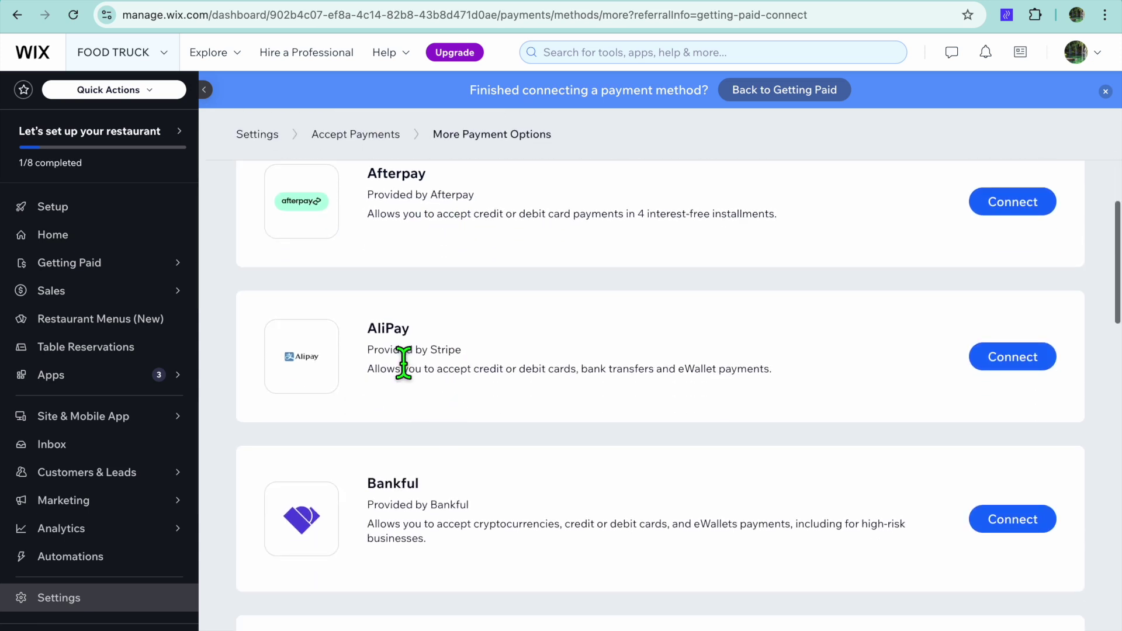
{"action": "scroll", "coordinate": [454, 357], "scroll_direction": "down", "scroll_amount": 3}
{"action": "scroll", "coordinate": [455, 357], "scroll_direction": "down", "scroll_amount": 1}
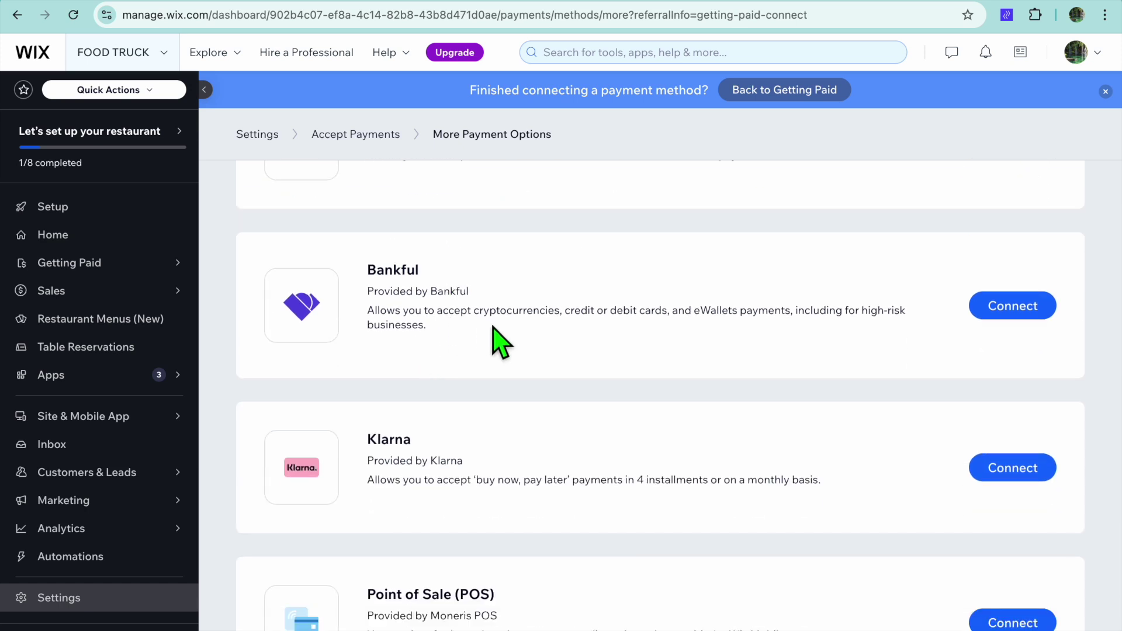
{"action": "scroll", "coordinate": [499, 339], "scroll_direction": "up", "scroll_amount": 10}
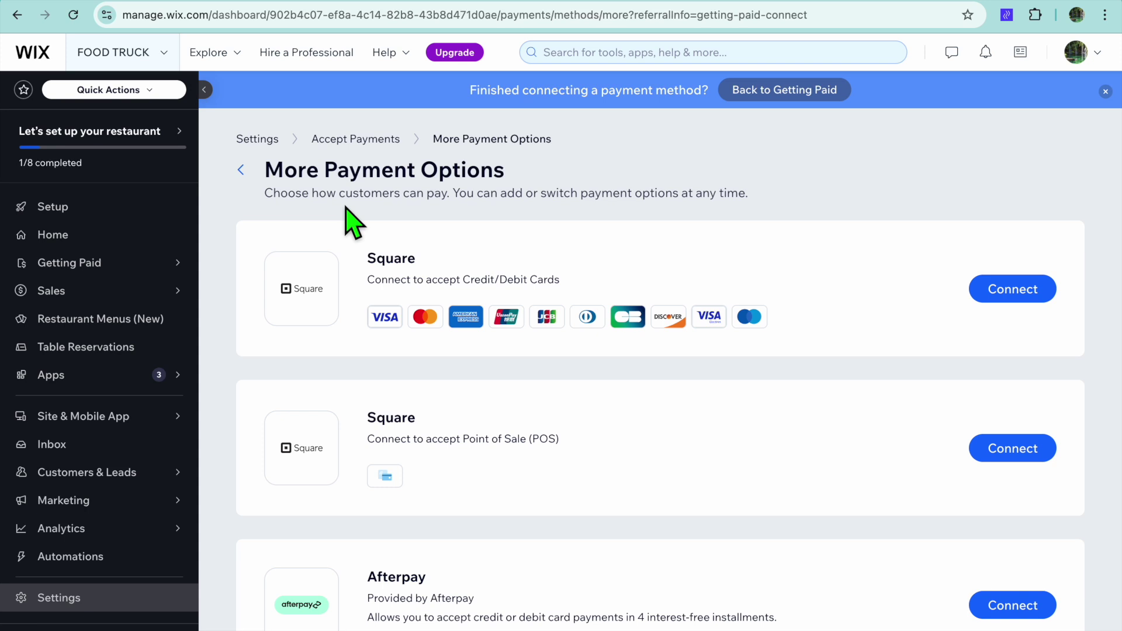
{"action": "left_click", "coordinate": [241, 170]}
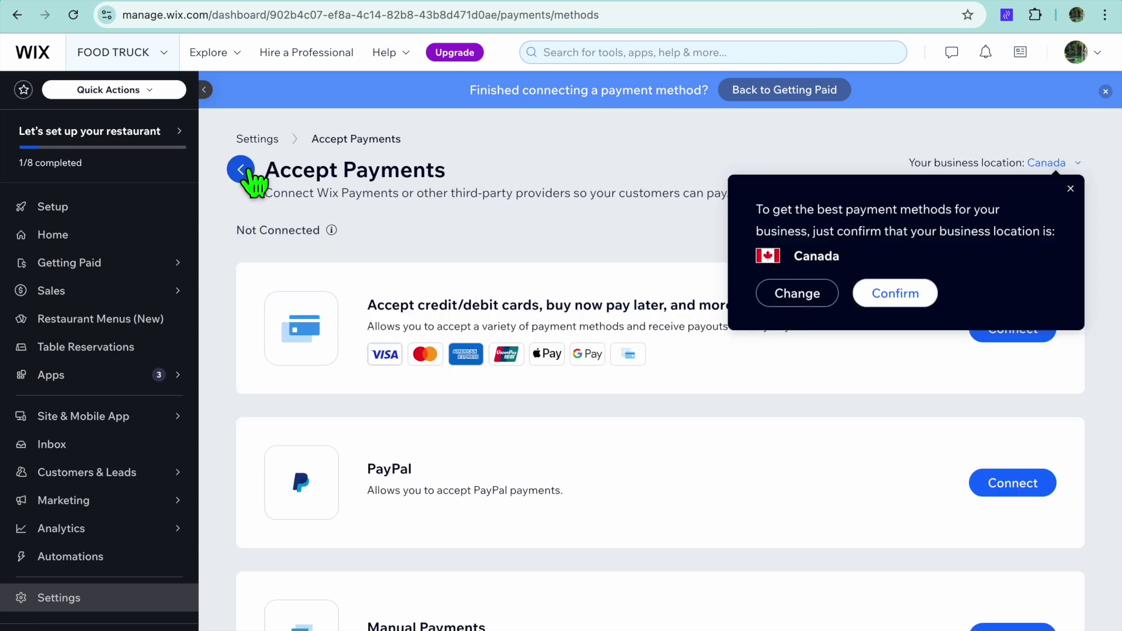
{"action": "left_click", "coordinate": [1070, 187]}
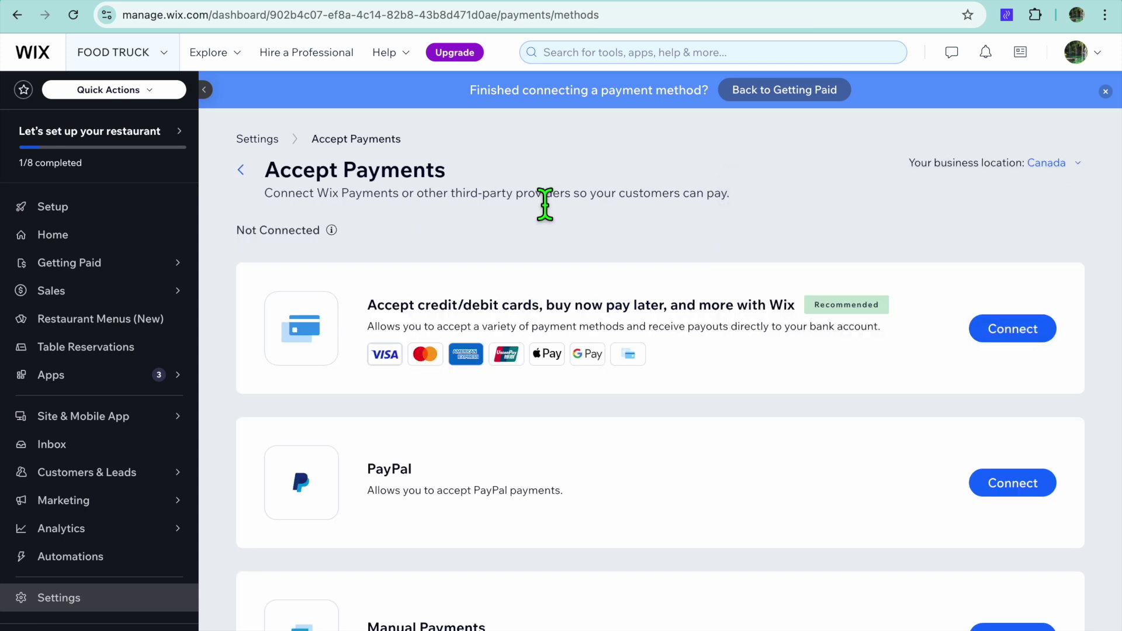
From Setup, choose Design Site > Pick a Template and browse the Food Truck templates.
{"action": "left_click", "coordinate": [81, 205]}
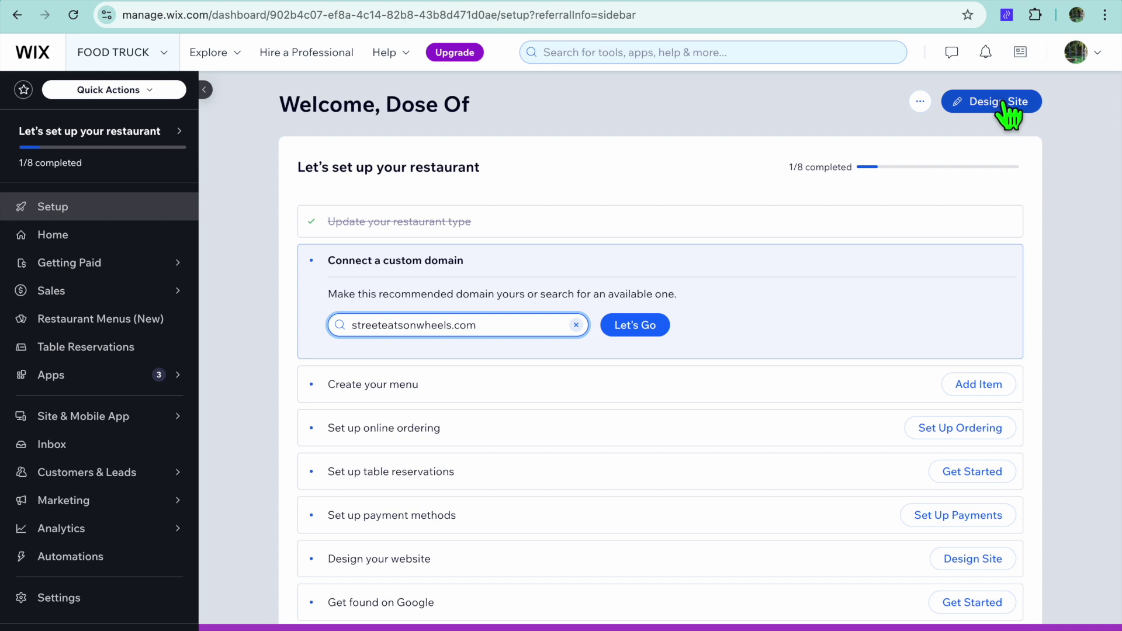
{"action": "left_click", "coordinate": [1005, 104]}
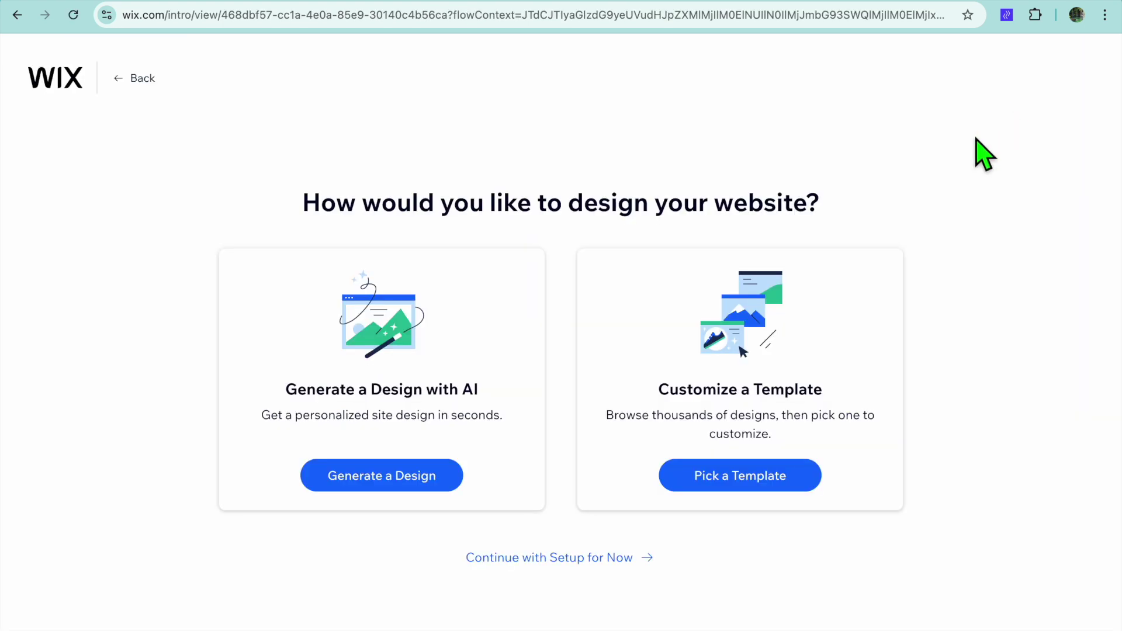
{"action": "left_click", "coordinate": [763, 485]}
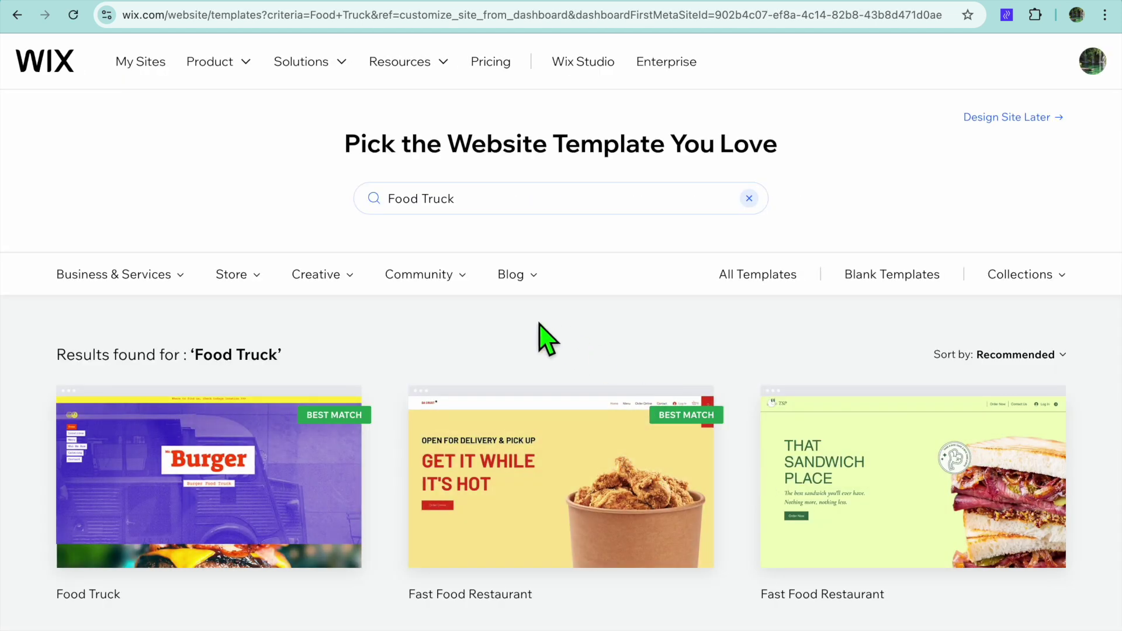
{"action": "scroll", "coordinate": [538, 332], "scroll_direction": "down", "scroll_amount": 5}
{"action": "scroll", "coordinate": [534, 321], "scroll_direction": "down", "scroll_amount": 10}
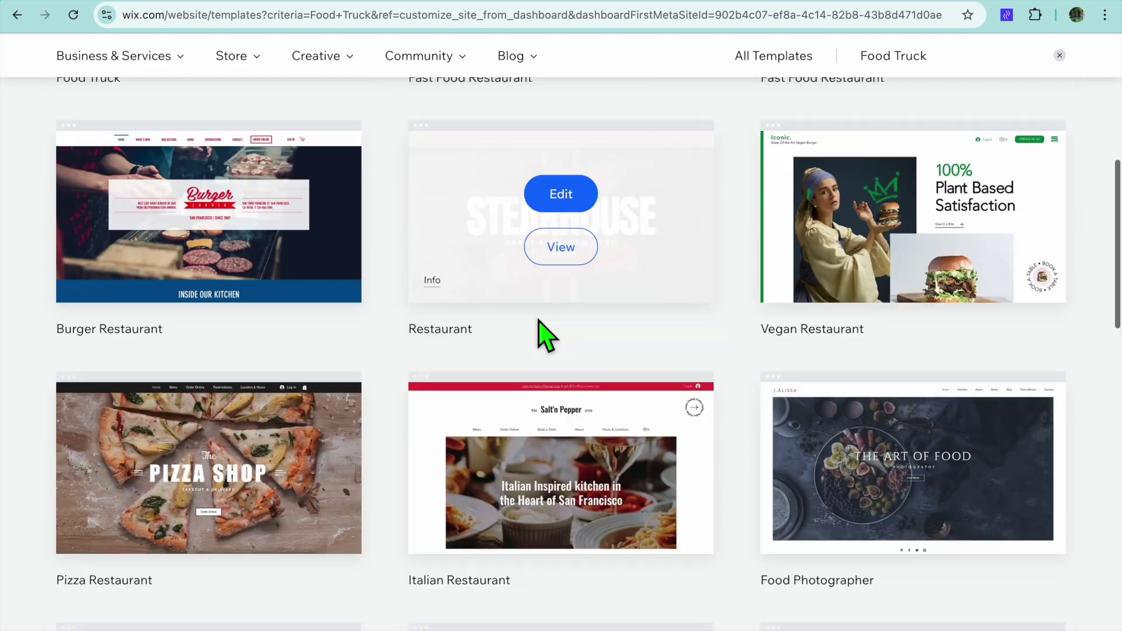
{"action": "scroll", "coordinate": [538, 319], "scroll_direction": "down", "scroll_amount": 3}
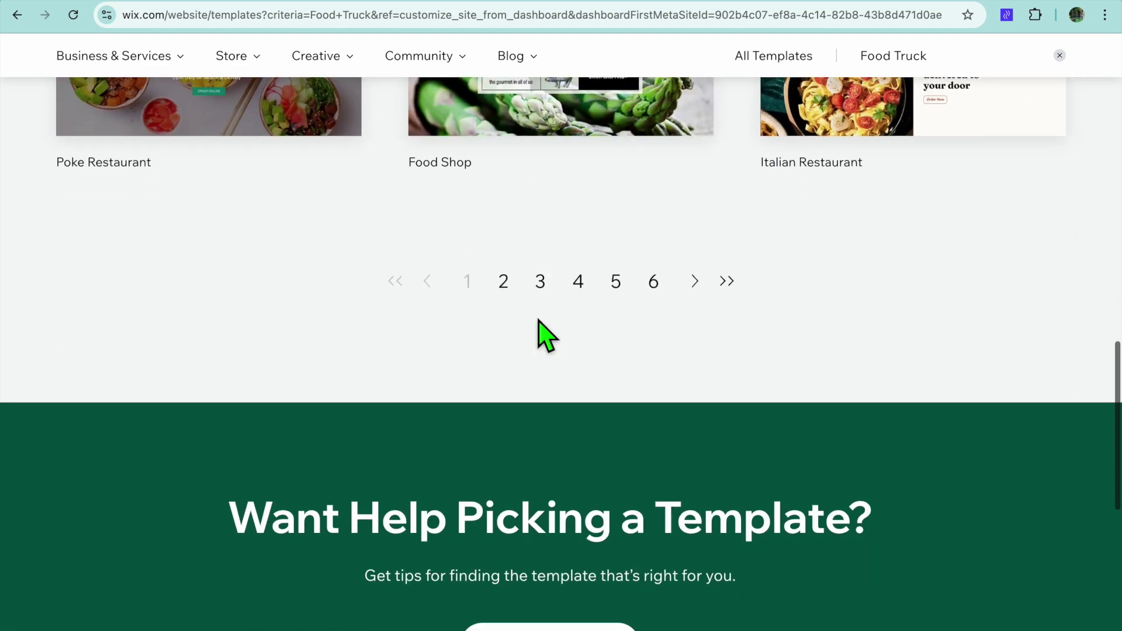
{"action": "scroll", "coordinate": [544, 333], "scroll_direction": "up", "scroll_amount": 12}
{"action": "scroll", "coordinate": [538, 327], "scroll_direction": "up", "scroll_amount": 8}
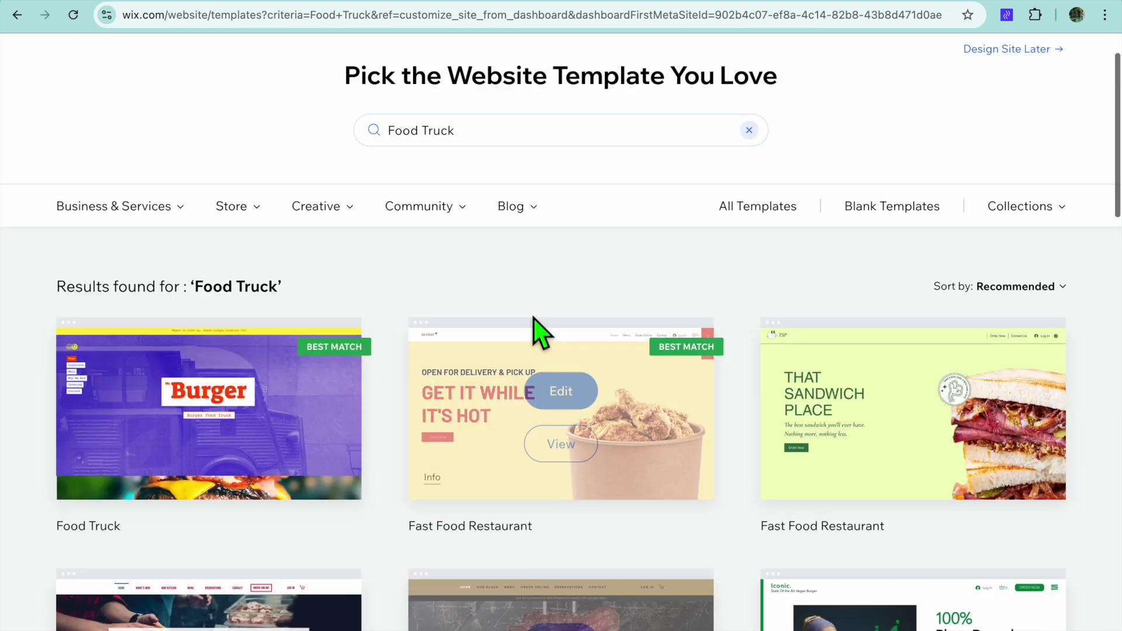
{"action": "scroll", "coordinate": [538, 333], "scroll_direction": "down", "scroll_amount": 2}
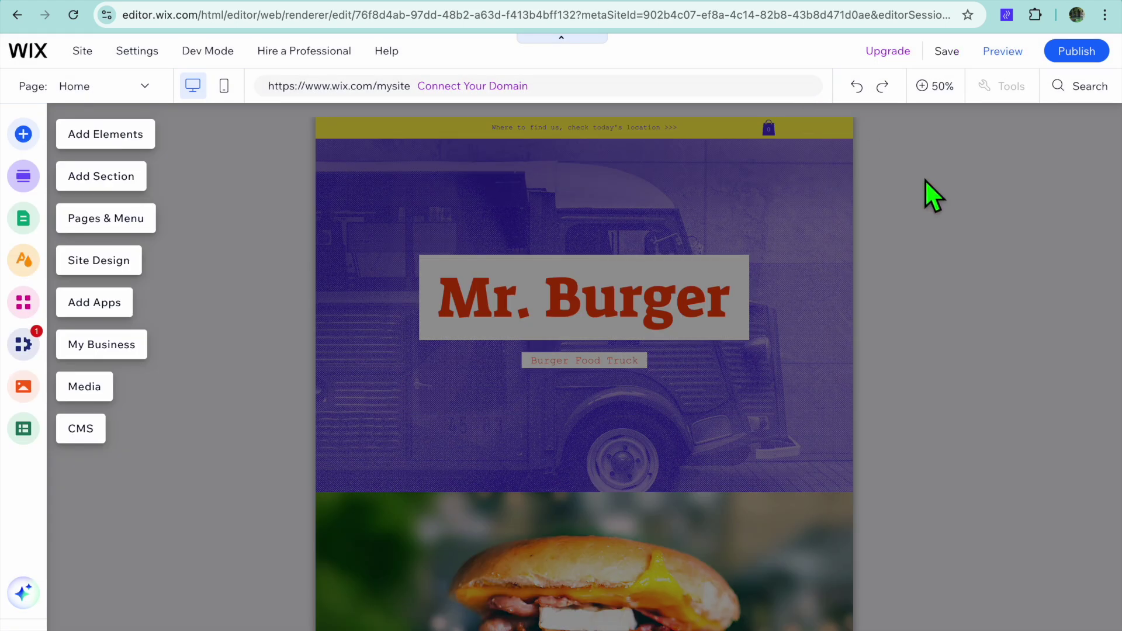
Zoom the Mr. Burger home page to 100% and scroll the canvas to review it.
{"action": "left_click", "coordinate": [927, 87]}
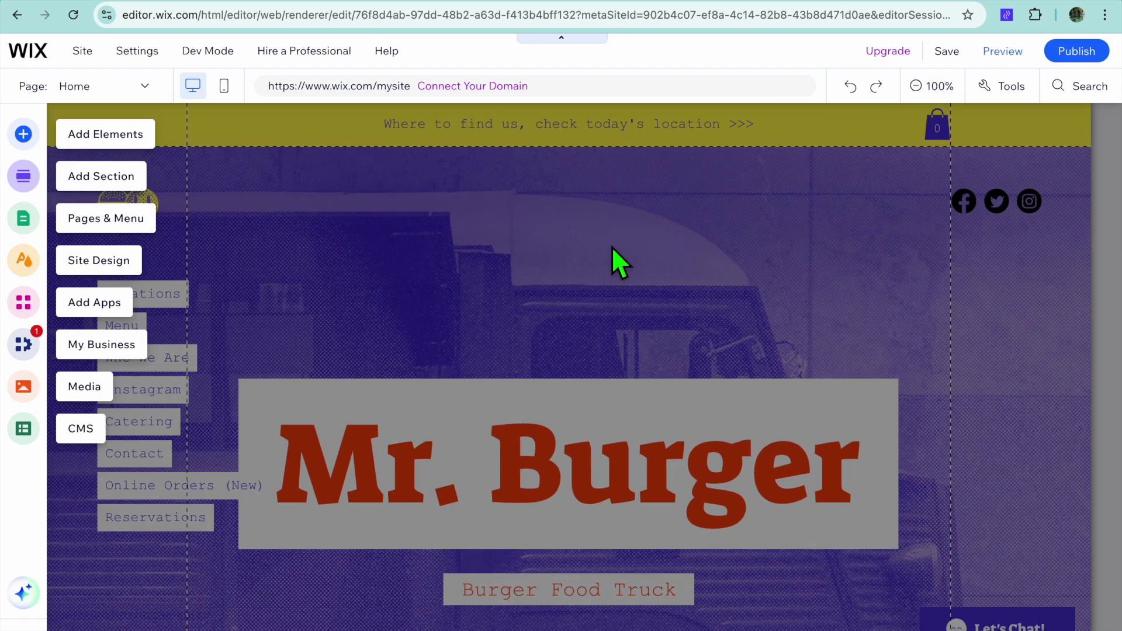
{"action": "scroll", "coordinate": [430, 270], "scroll_direction": "down", "scroll_amount": 7}
{"action": "scroll", "coordinate": [430, 270], "scroll_direction": "up", "scroll_amount": 7}
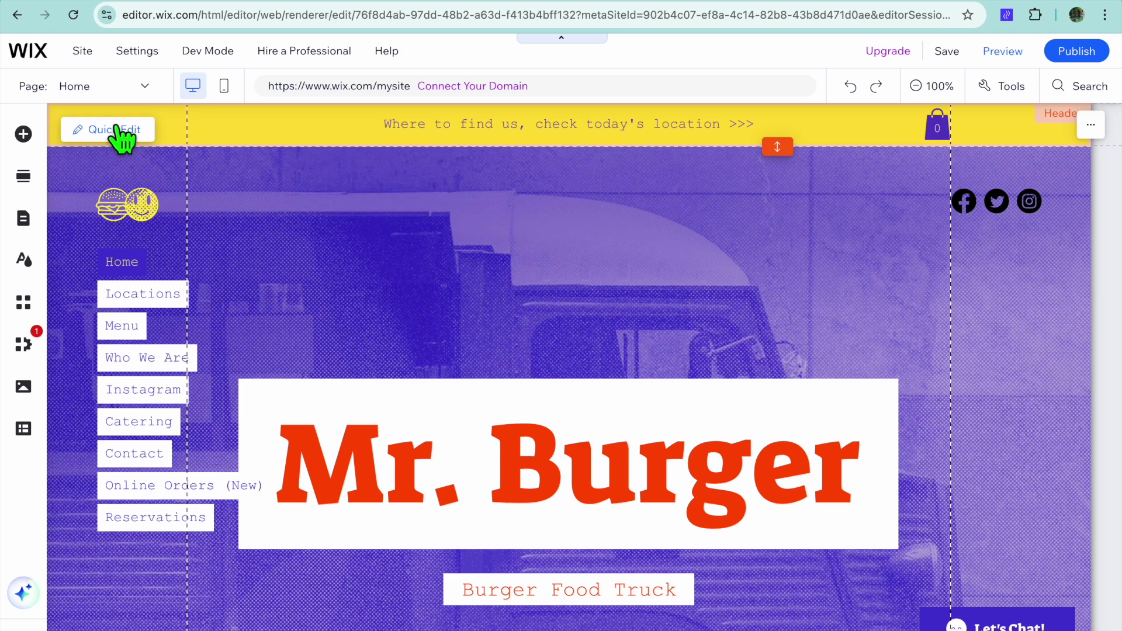
Open Quick Edit for the Welcome section and select the burger photo section.
{"action": "left_click", "coordinate": [115, 126]}
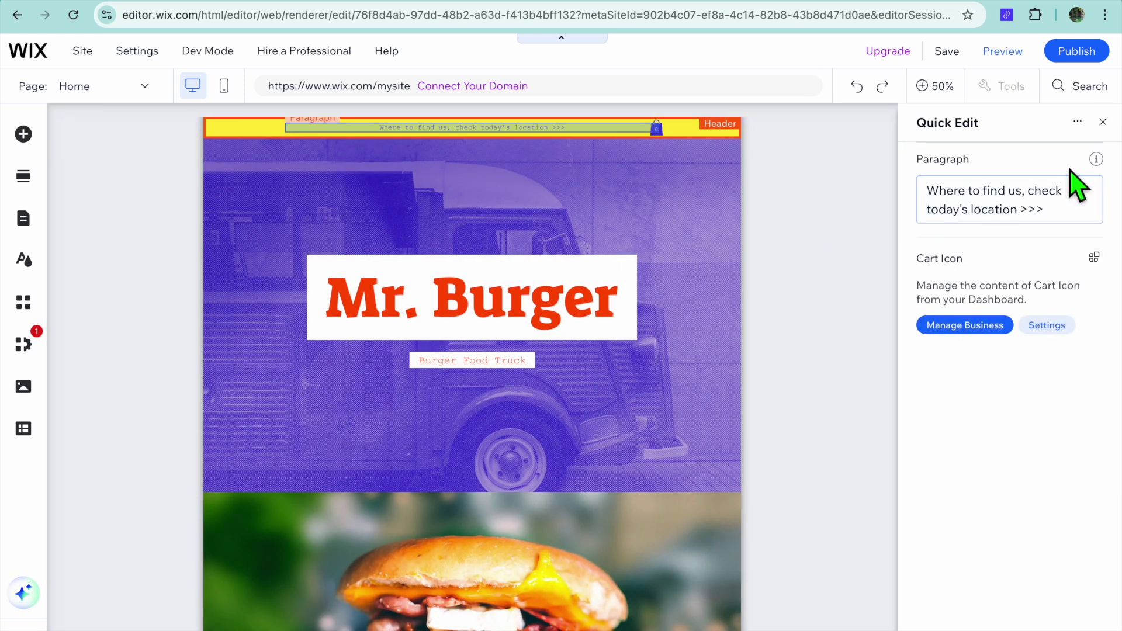
{"action": "left_click", "coordinate": [1102, 122]}
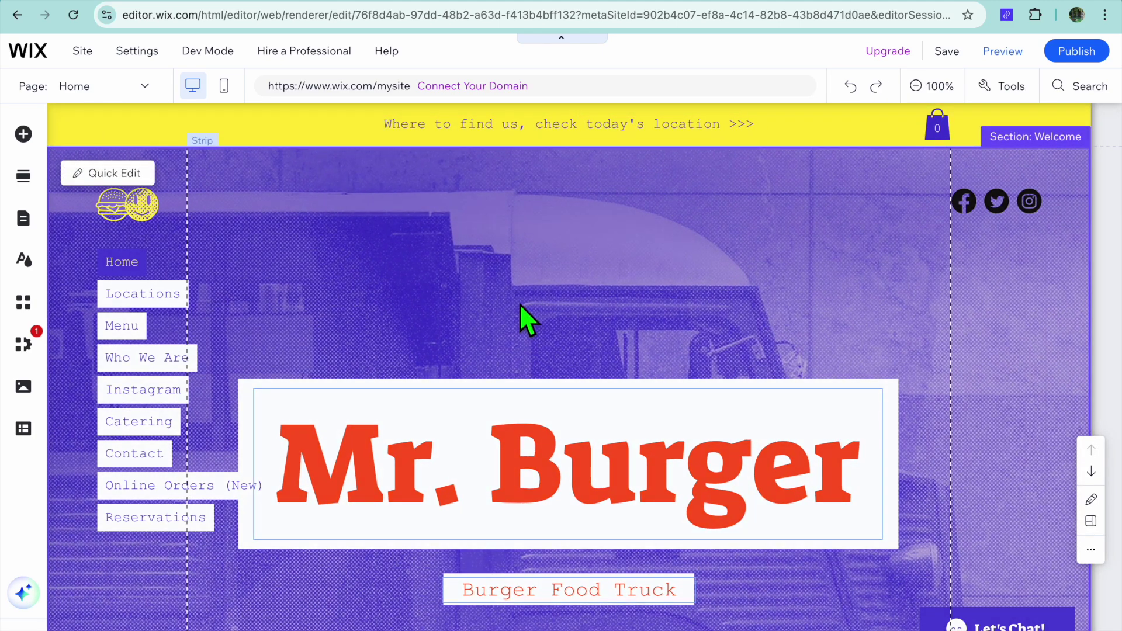
{"action": "left_click", "coordinate": [105, 174]}
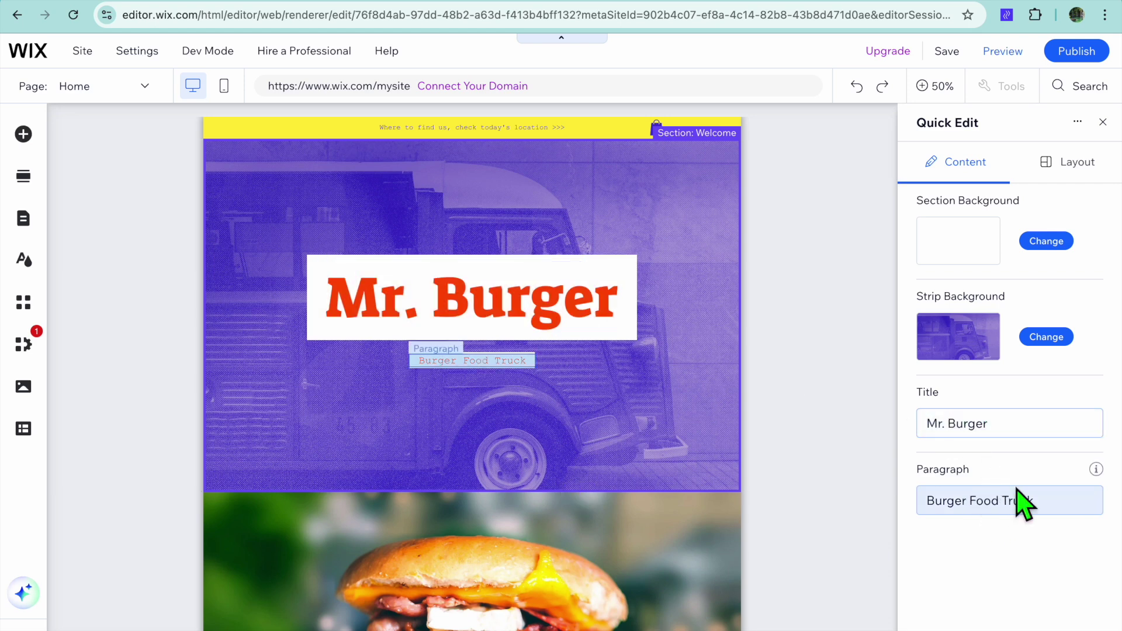
{"action": "scroll", "coordinate": [675, 506], "scroll_direction": "down", "scroll_amount": 7}
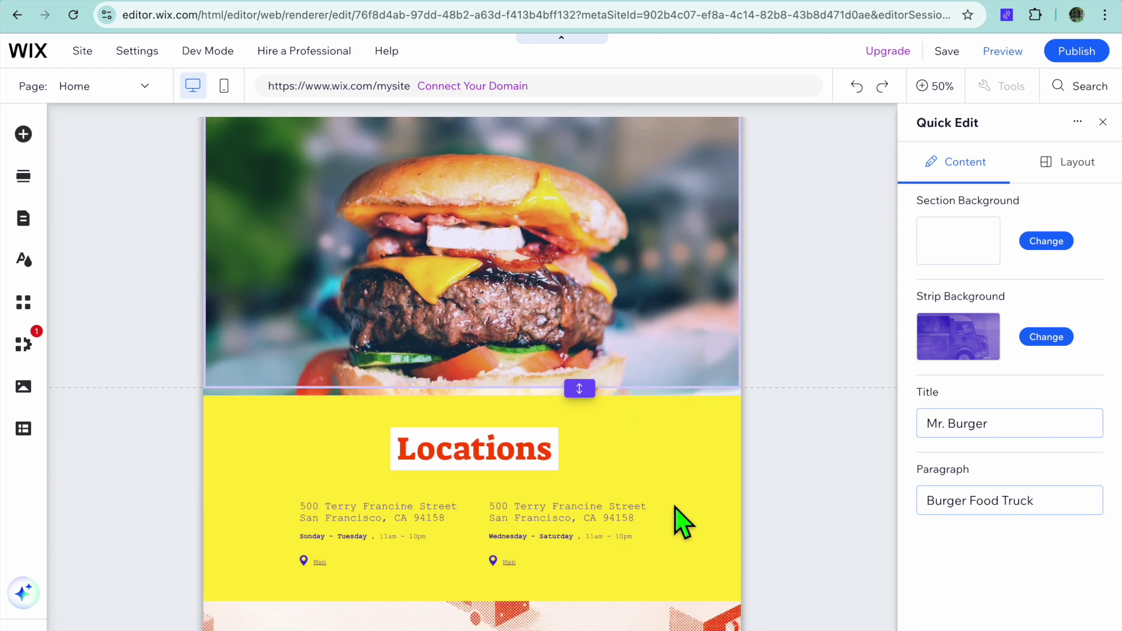
{"action": "left_click", "coordinate": [559, 217]}
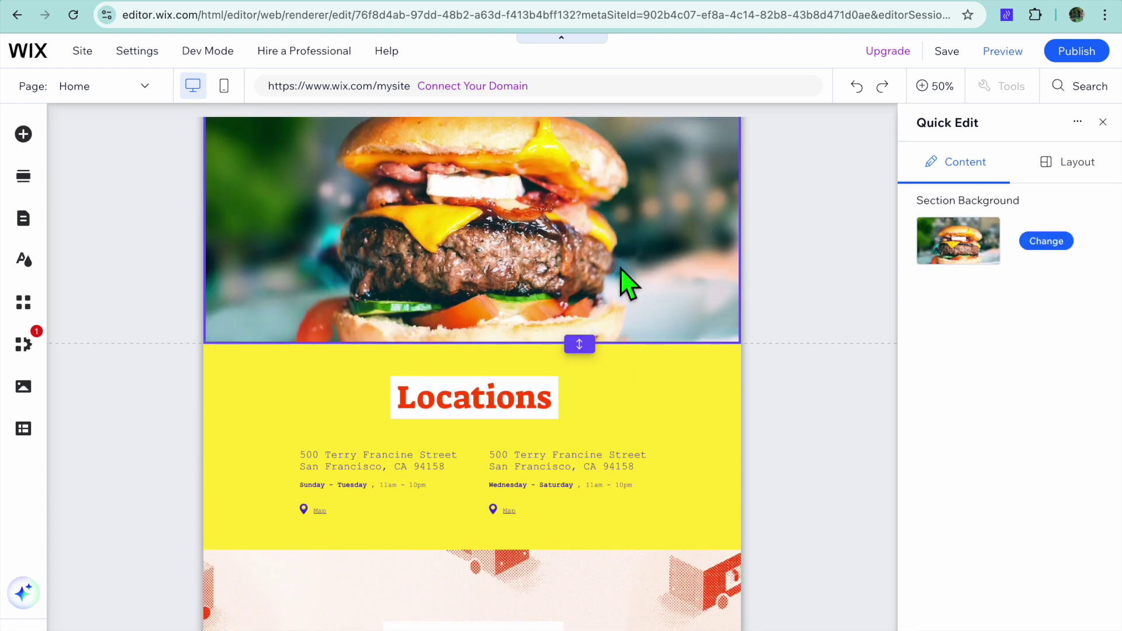
{"action": "scroll", "coordinate": [589, 250], "scroll_direction": "up", "scroll_amount": 3}
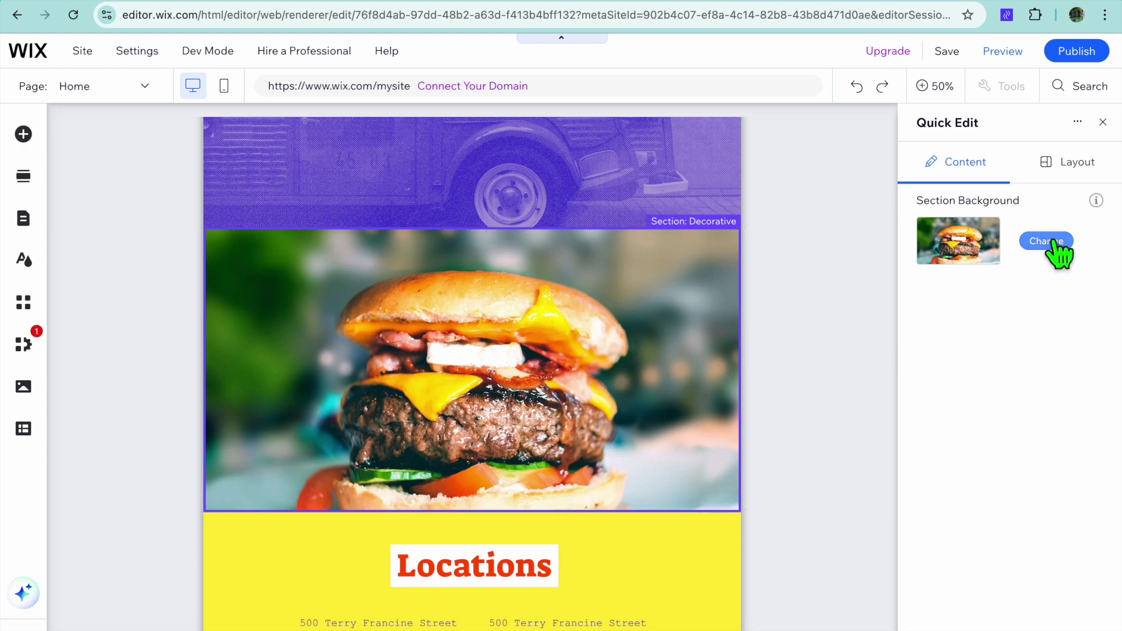
{"action": "scroll", "coordinate": [561, 325], "scroll_direction": "down", "scroll_amount": 5}
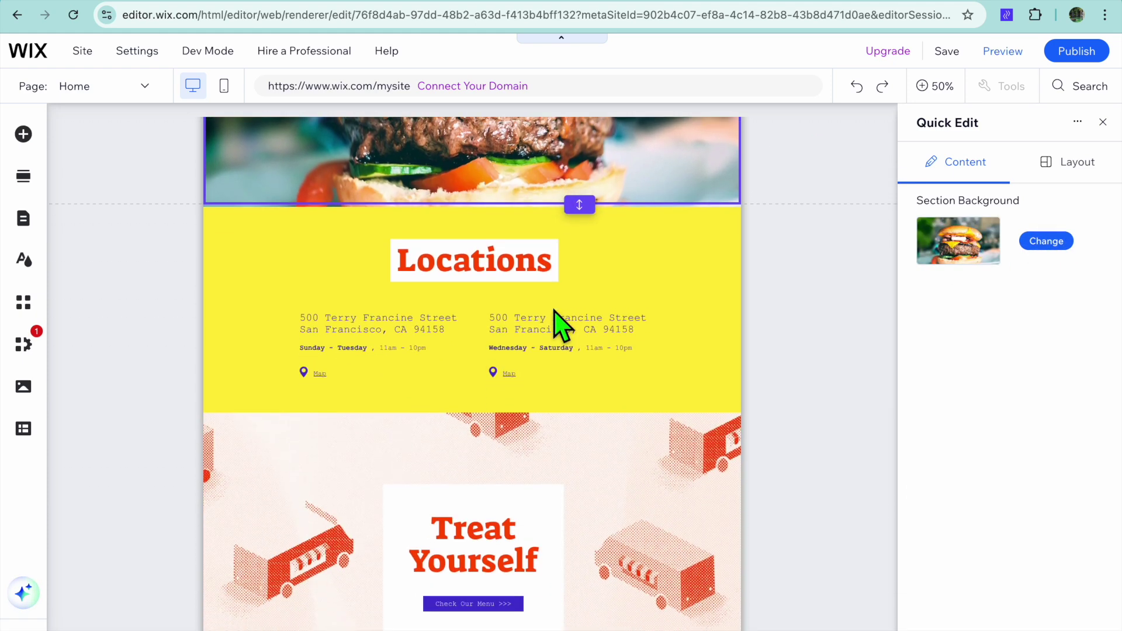
Select the Locations section, review its title, addresses and opening hours, then close Quick Edit.
{"action": "left_click", "coordinate": [469, 311]}
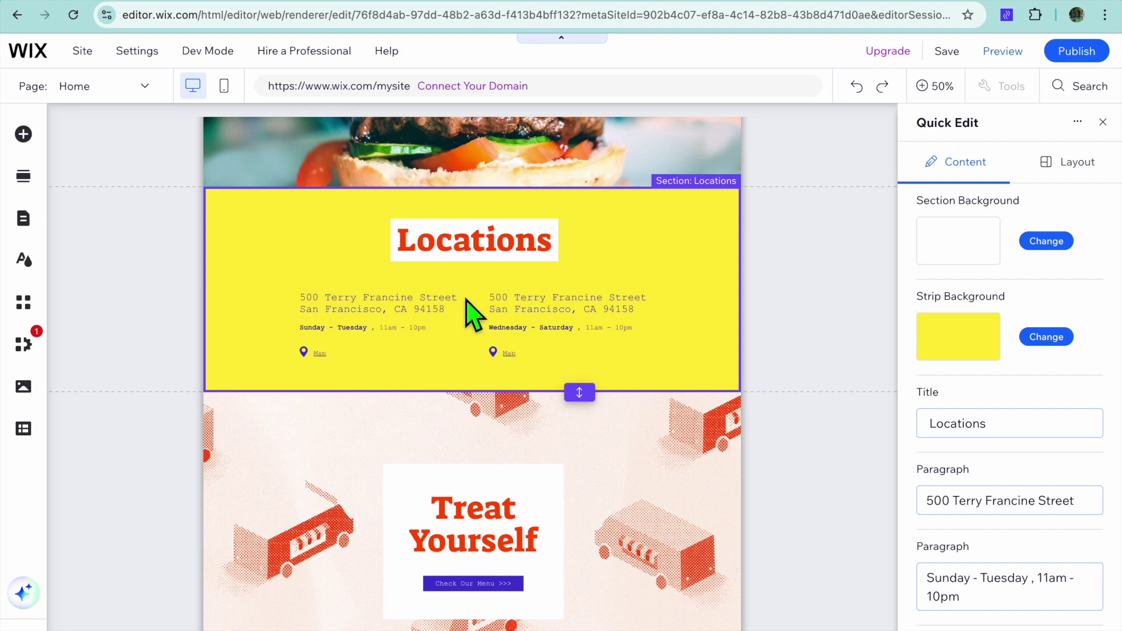
{"action": "scroll", "coordinate": [1011, 458], "scroll_direction": "down", "scroll_amount": 8}
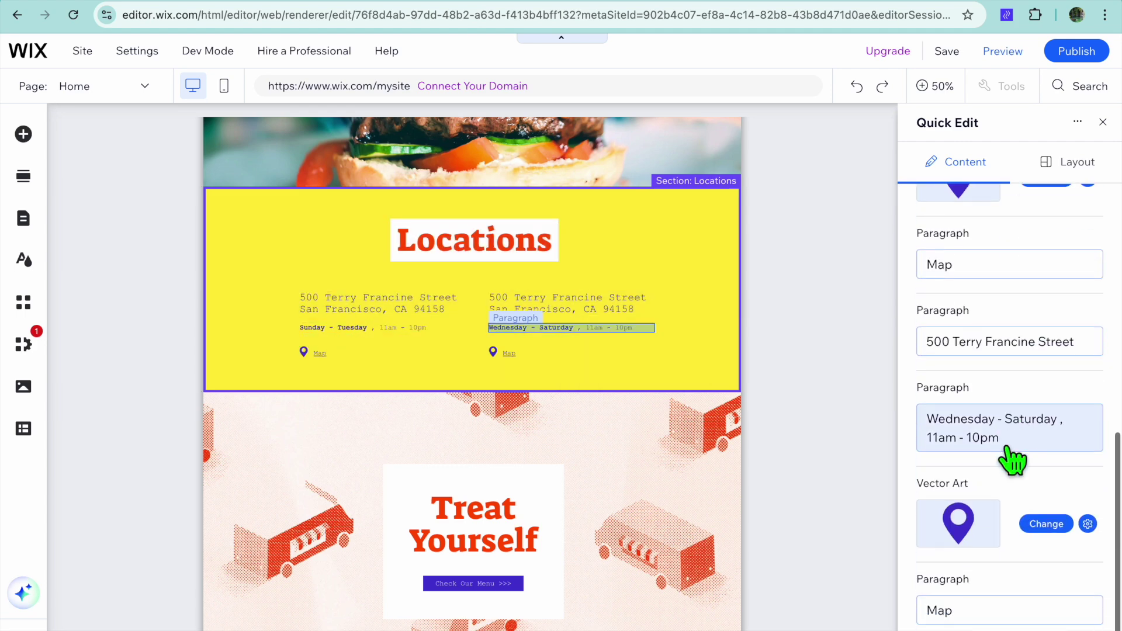
{"action": "scroll", "coordinate": [1011, 458], "scroll_direction": "up", "scroll_amount": 8}
{"action": "scroll", "coordinate": [1011, 458], "scroll_direction": "down", "scroll_amount": 6}
{"action": "scroll", "coordinate": [597, 502], "scroll_direction": "down", "scroll_amount": 10}
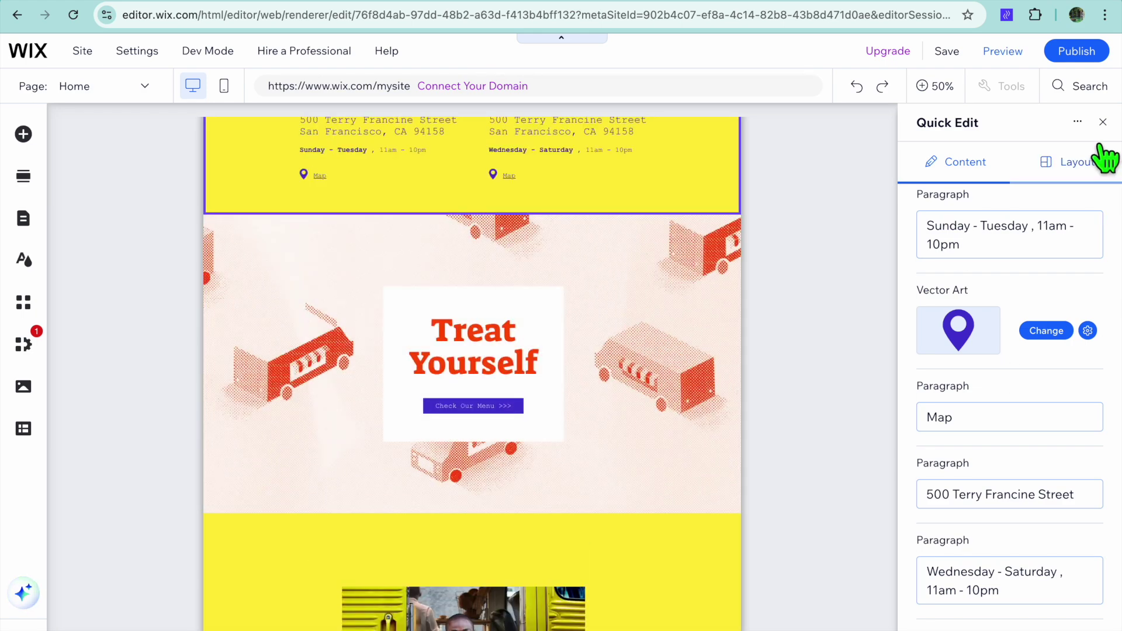
{"action": "left_click", "coordinate": [1102, 122]}
Scroll the canvas back up to the Mr. Burger header and hero banner.
{"action": "scroll", "coordinate": [544, 376], "scroll_direction": "up", "scroll_amount": 10}
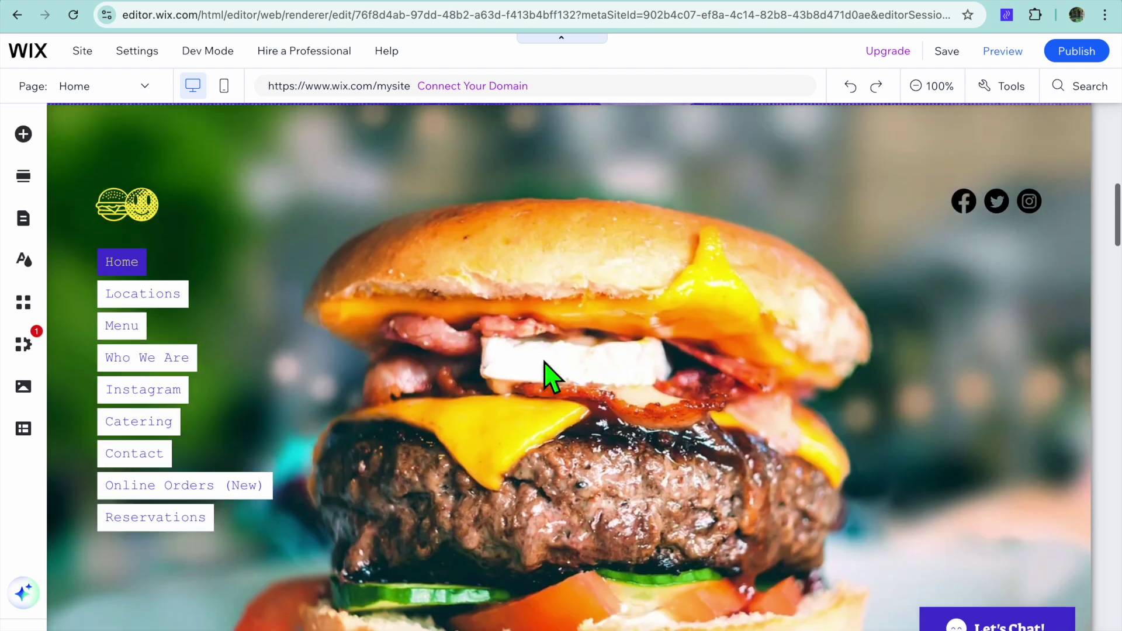
{"action": "scroll", "coordinate": [546, 368], "scroll_direction": "up", "scroll_amount": 5}
{"action": "scroll", "coordinate": [540, 409], "scroll_direction": "down", "scroll_amount": 2}
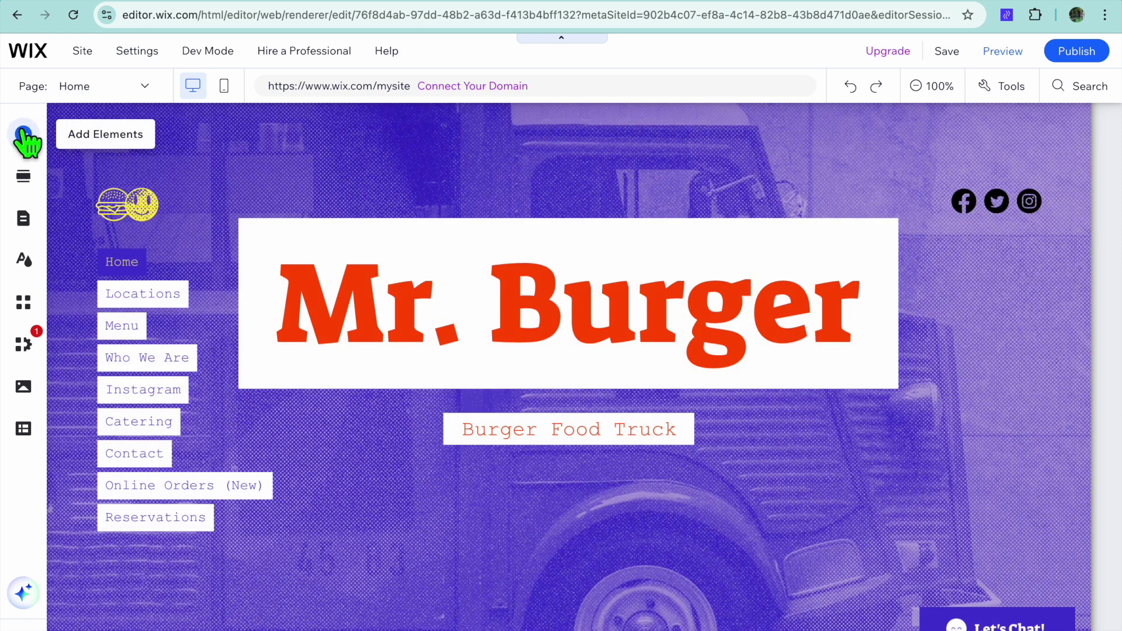
Add a paragraph text box below the Burger Food Truck title.
{"action": "left_click", "coordinate": [23, 135]}
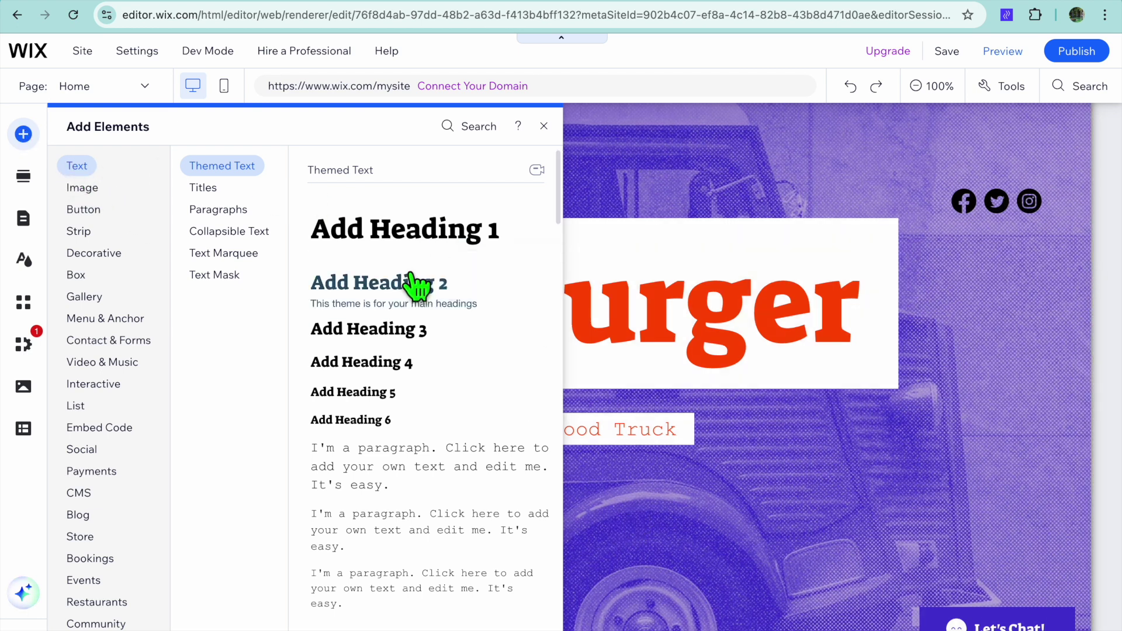
{"action": "left_click_drag", "start_coordinate": [383, 478], "coordinate": [511, 510]}
{"action": "scroll", "coordinate": [517, 517], "scroll_direction": "up", "scroll_amount": 2}
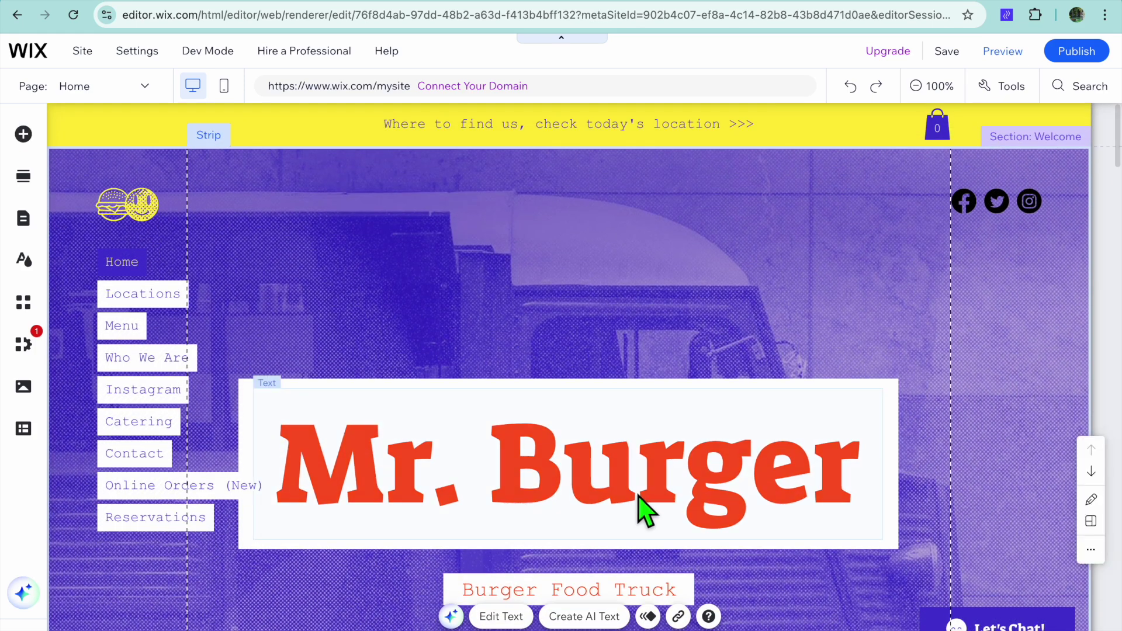
{"action": "scroll", "coordinate": [646, 505], "scroll_direction": "down", "scroll_amount": 5}
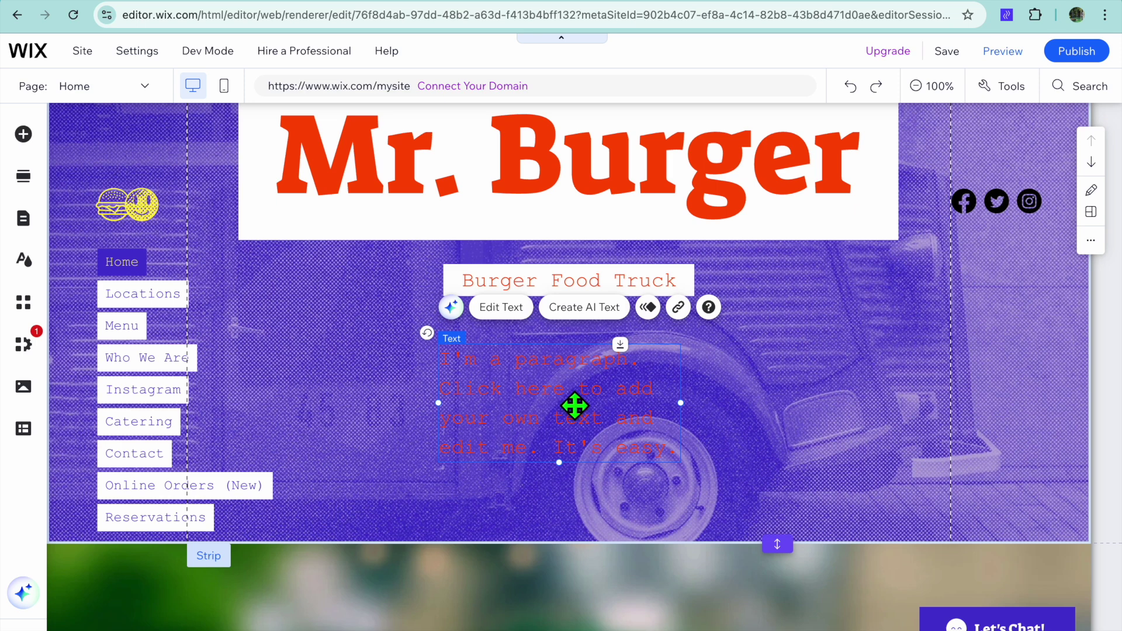
Delete the placeholder paragraph text box from the hero strip.
{"action": "left_click", "coordinate": [504, 308]}
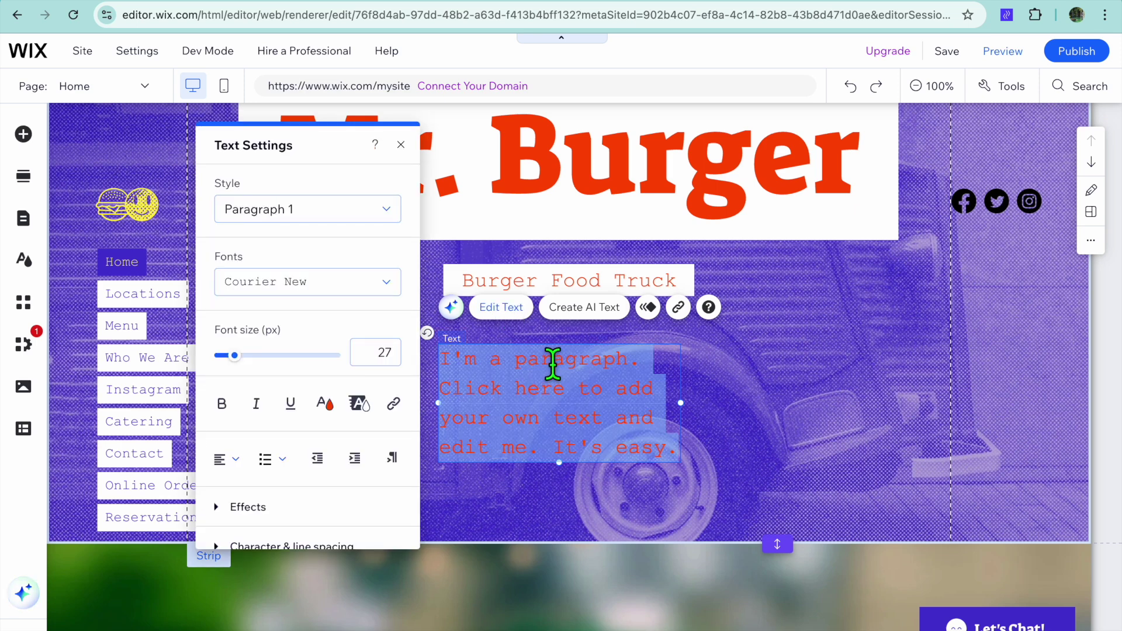
{"action": "left_click", "coordinate": [401, 144]}
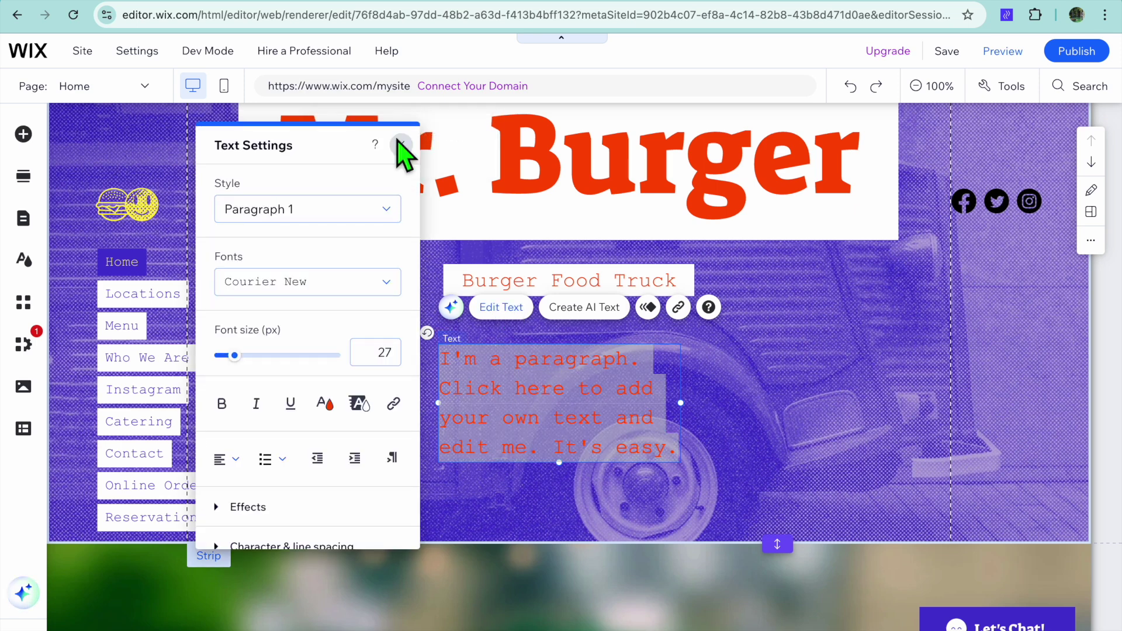
{"action": "right_click", "coordinate": [571, 396]}
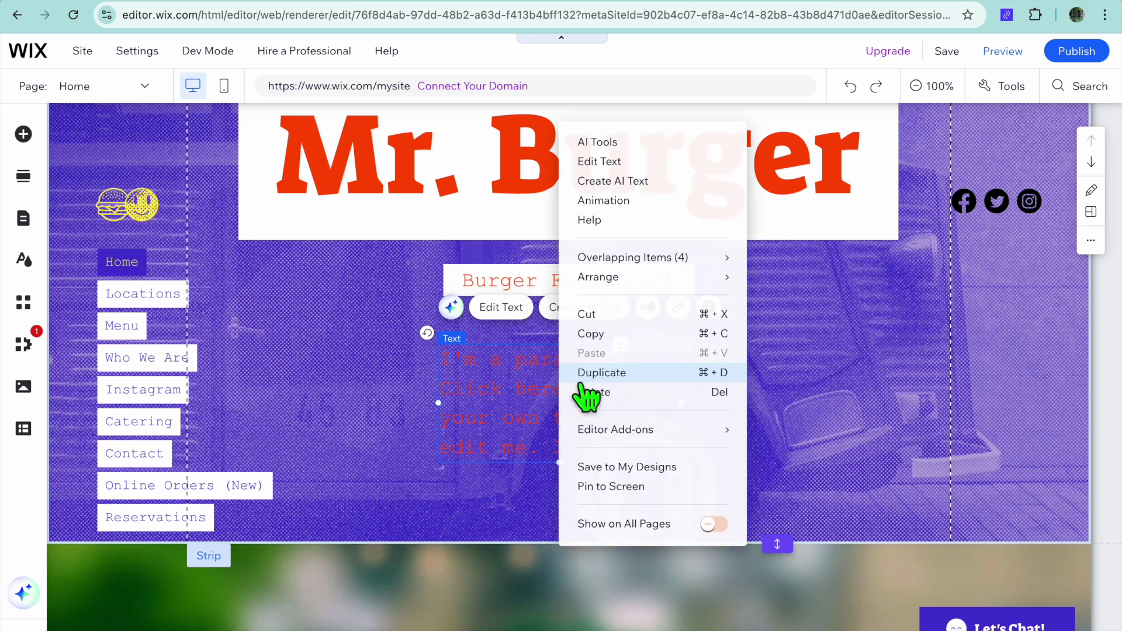
{"action": "left_click", "coordinate": [620, 395]}
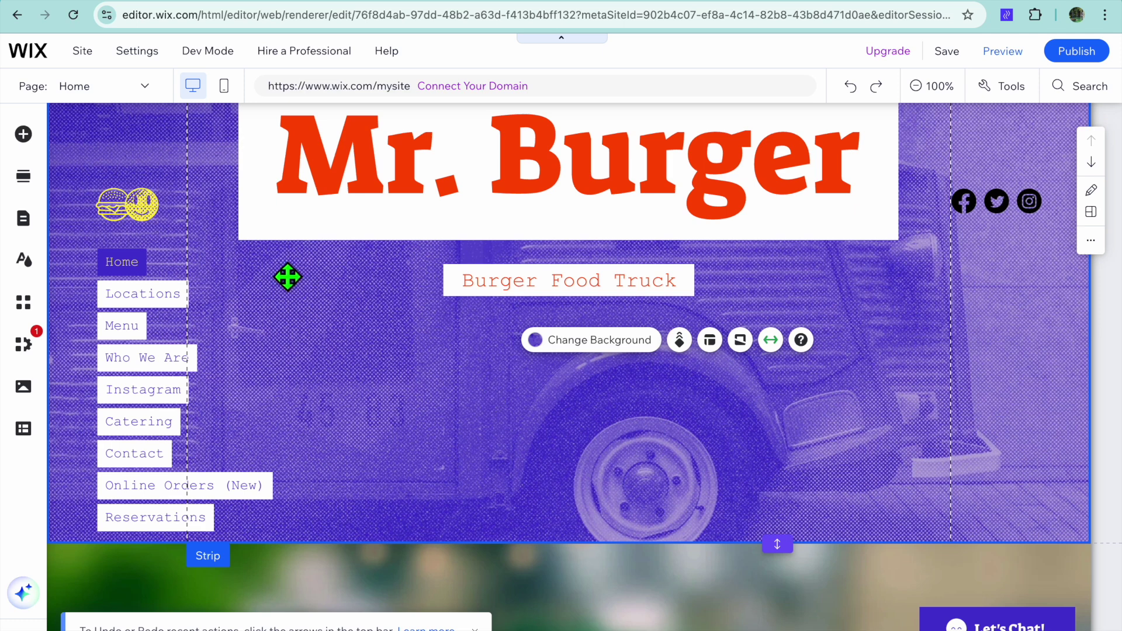
Open and close the Add Elements panel, then bring up the site pages list.
{"action": "left_click", "coordinate": [23, 134]}
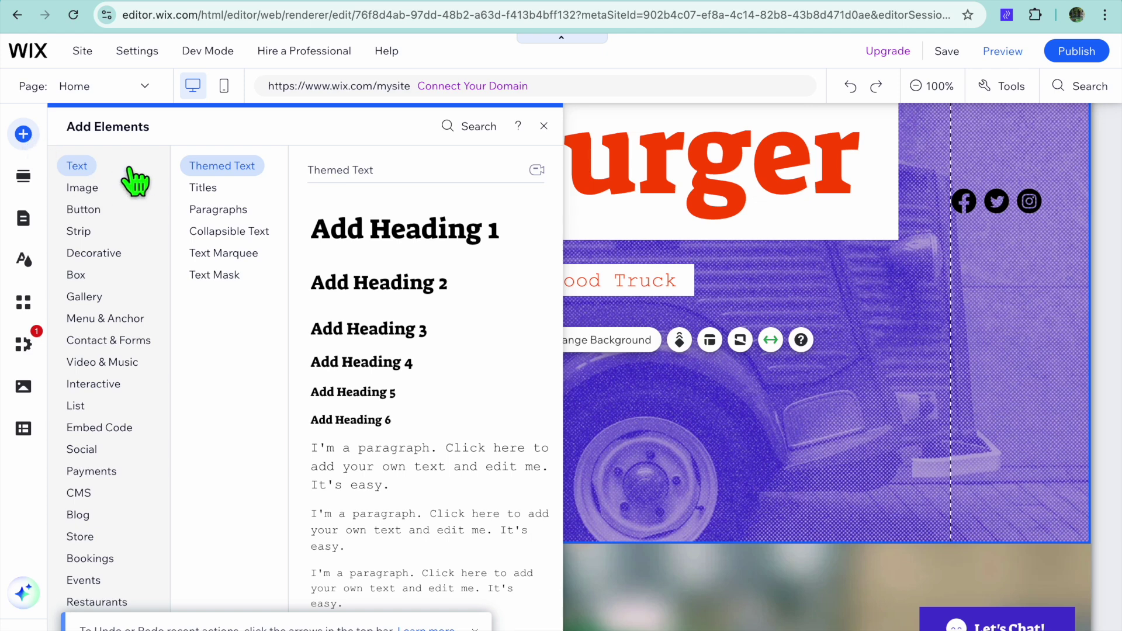
{"action": "left_click", "coordinate": [544, 126]}
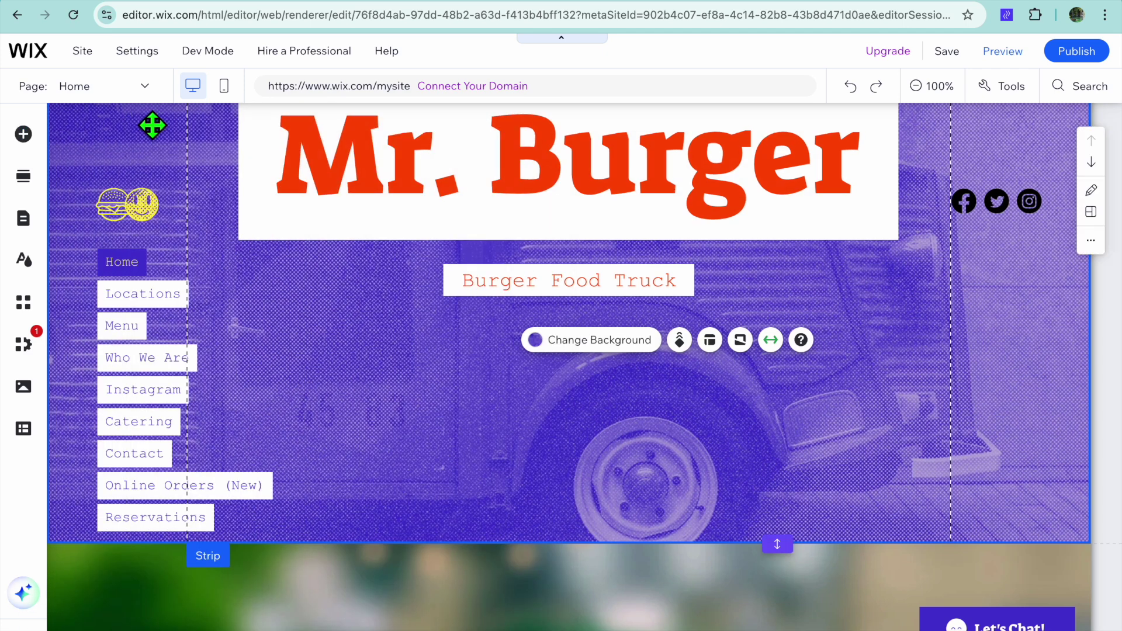
{"action": "left_click", "coordinate": [131, 91]}
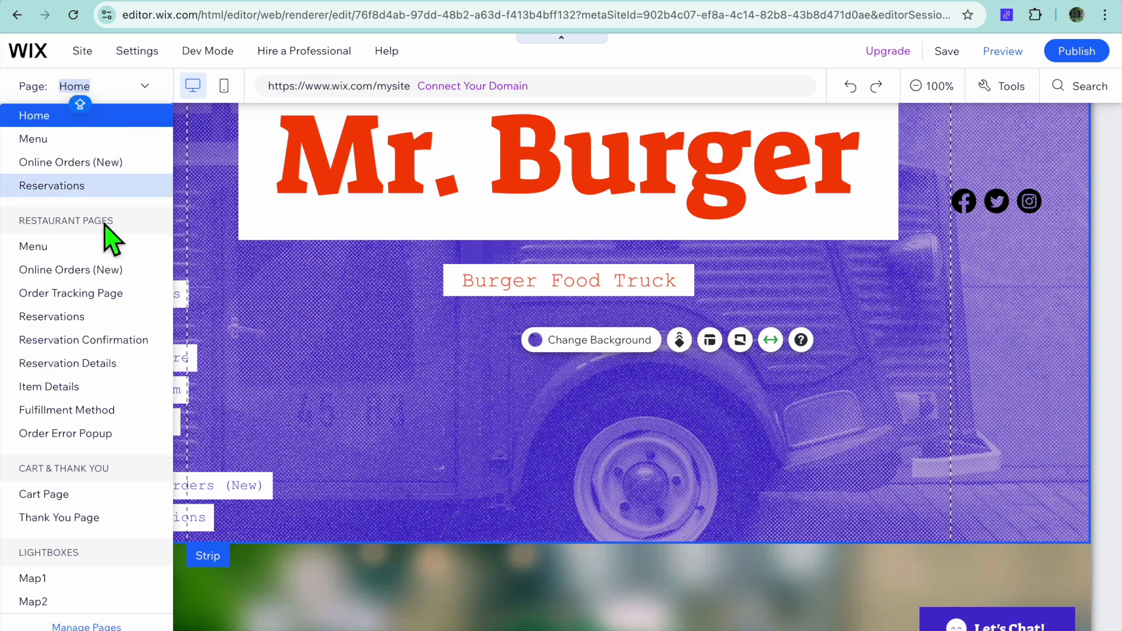
Switch to the Menu page and scroll through its dishes and prices.
{"action": "left_click", "coordinate": [92, 248]}
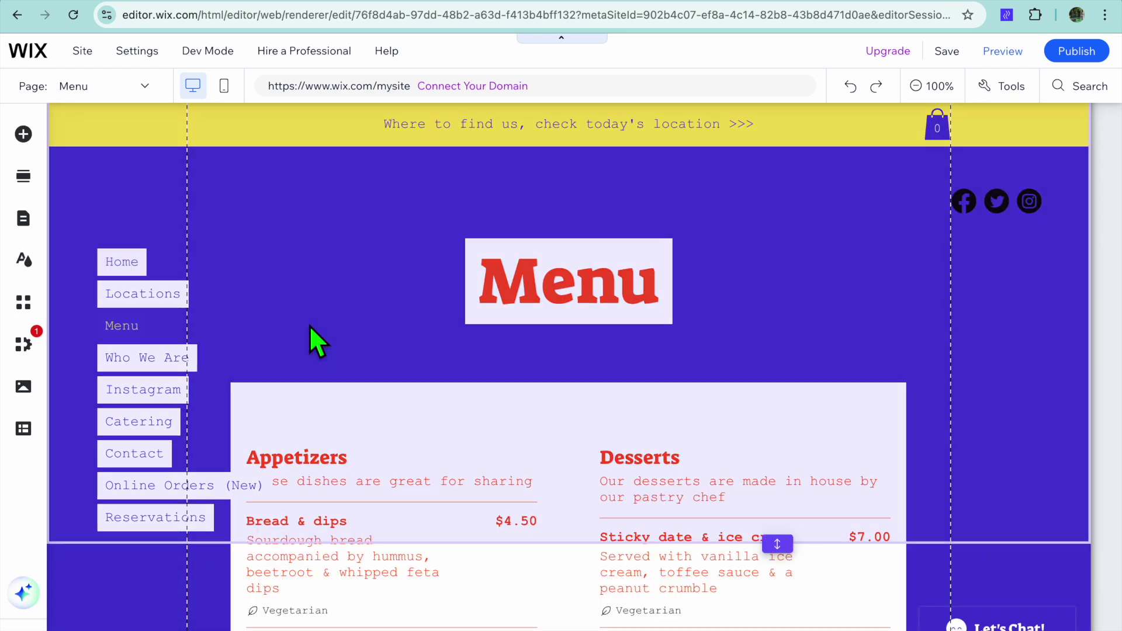
{"action": "scroll", "coordinate": [310, 328], "scroll_direction": "down", "scroll_amount": 4}
{"action": "scroll", "coordinate": [316, 342], "scroll_direction": "down", "scroll_amount": 1}
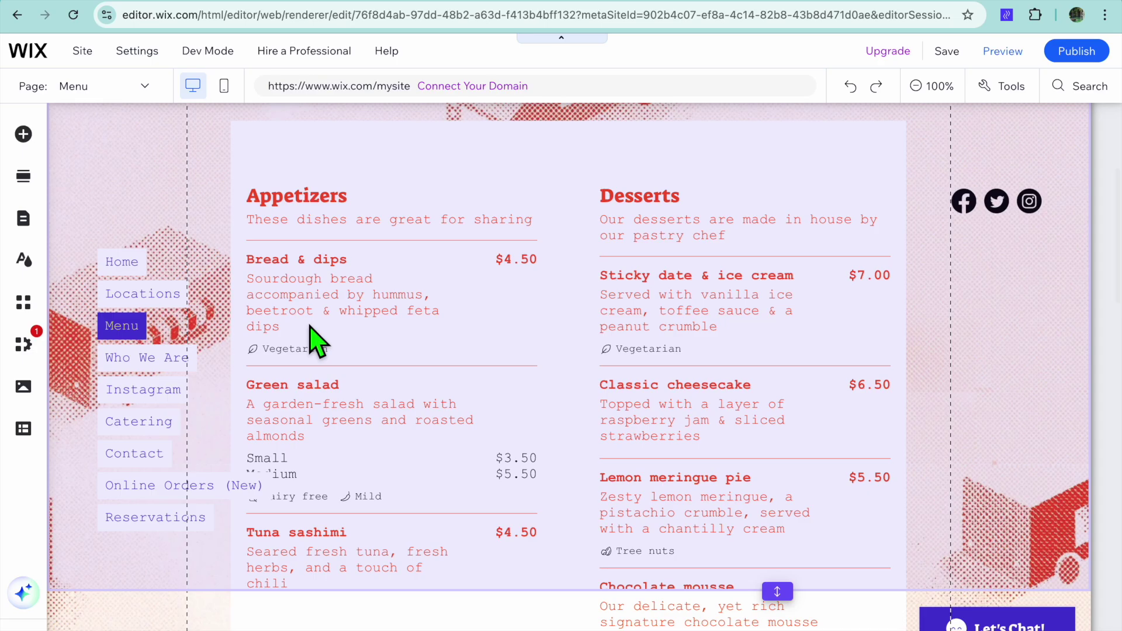
{"action": "scroll", "coordinate": [315, 345], "scroll_direction": "down", "scroll_amount": 10}
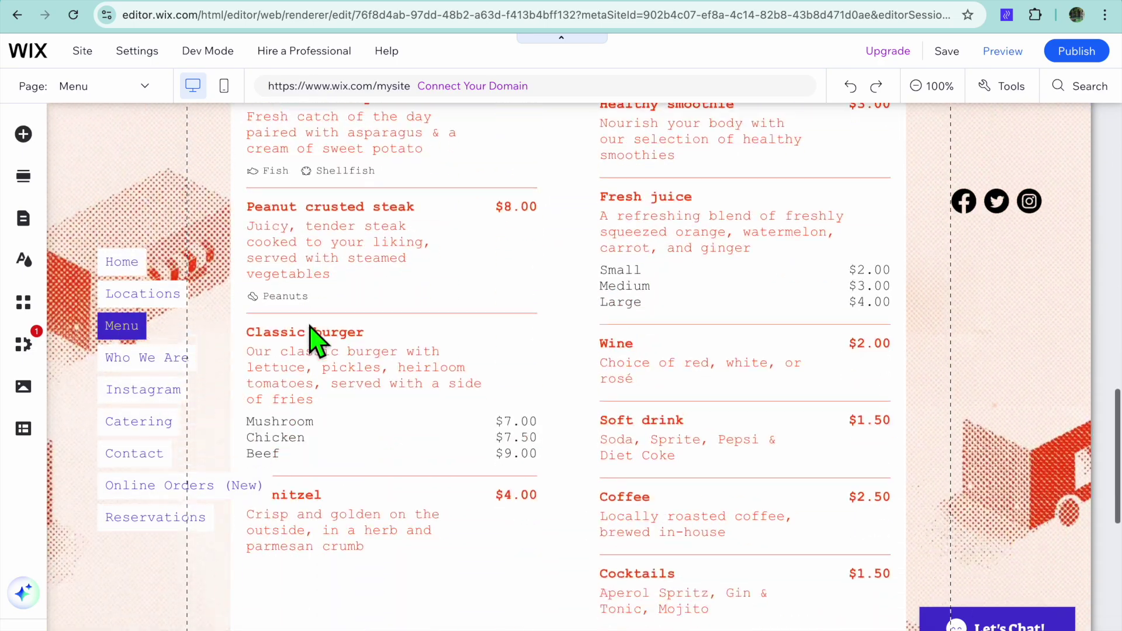
{"action": "scroll", "coordinate": [309, 325], "scroll_direction": "down", "scroll_amount": 10}
{"action": "scroll", "coordinate": [310, 324], "scroll_direction": "up", "scroll_amount": 15}
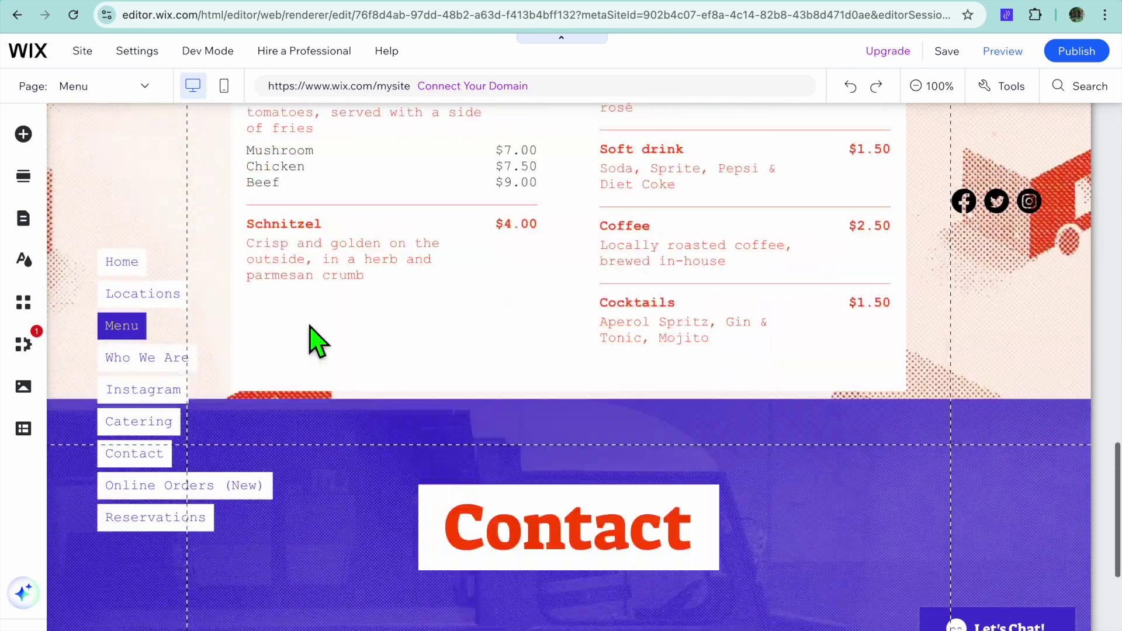
{"action": "scroll", "coordinate": [310, 326], "scroll_direction": "up", "scroll_amount": 10}
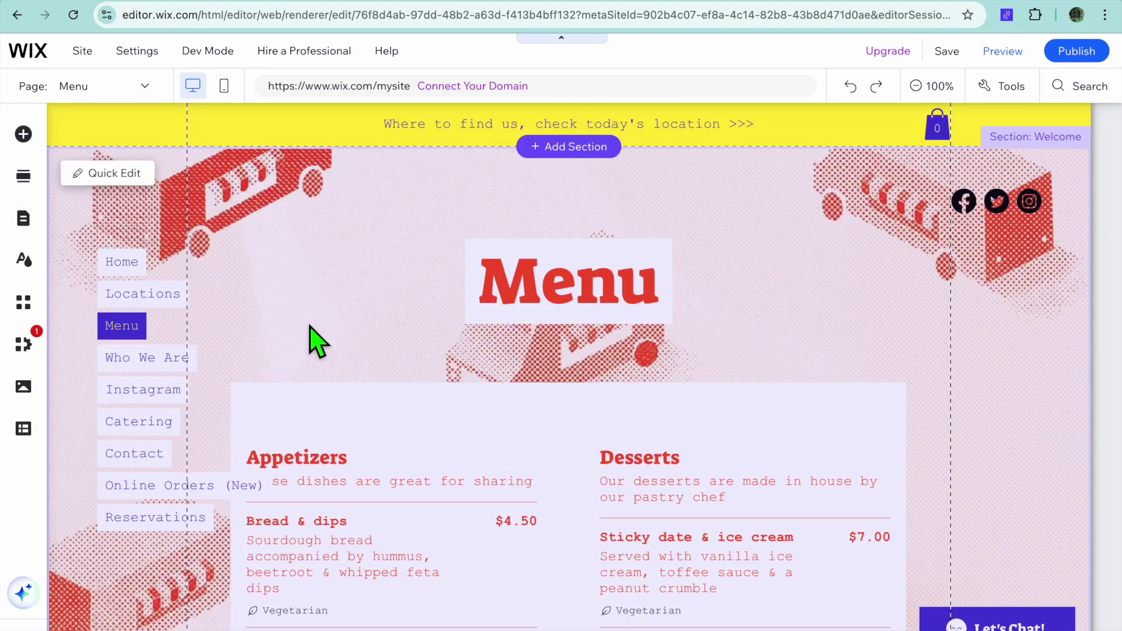
View the Menu page in Preview mode as visitors would see it.
{"action": "scroll", "coordinate": [315, 345], "scroll_direction": "down", "scroll_amount": 10}
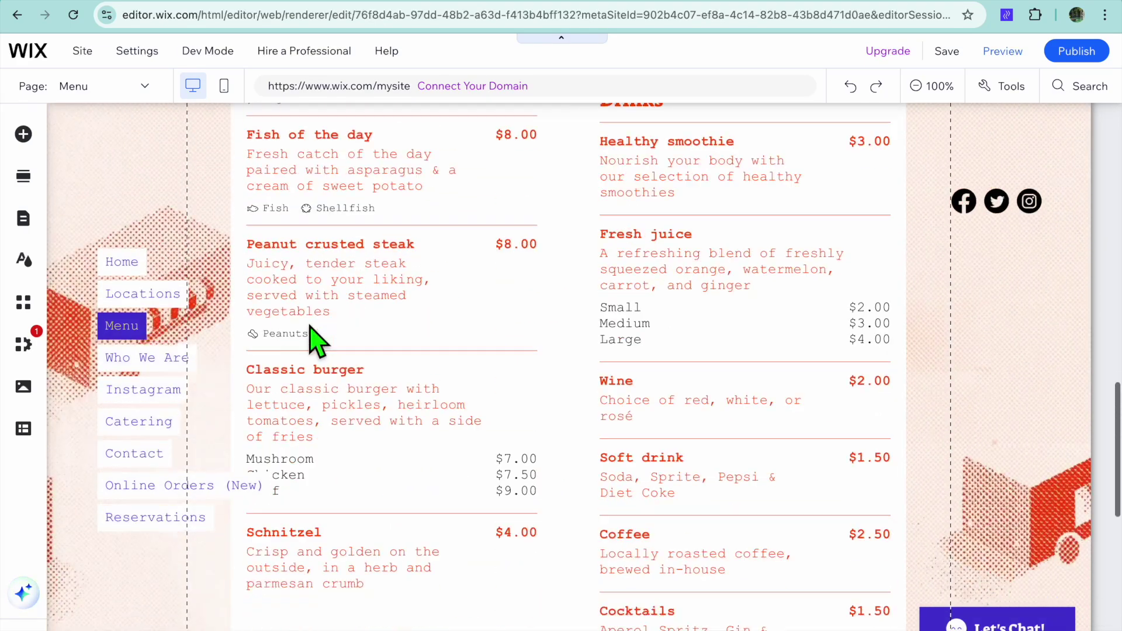
{"action": "scroll", "coordinate": [319, 339], "scroll_direction": "up", "scroll_amount": 10}
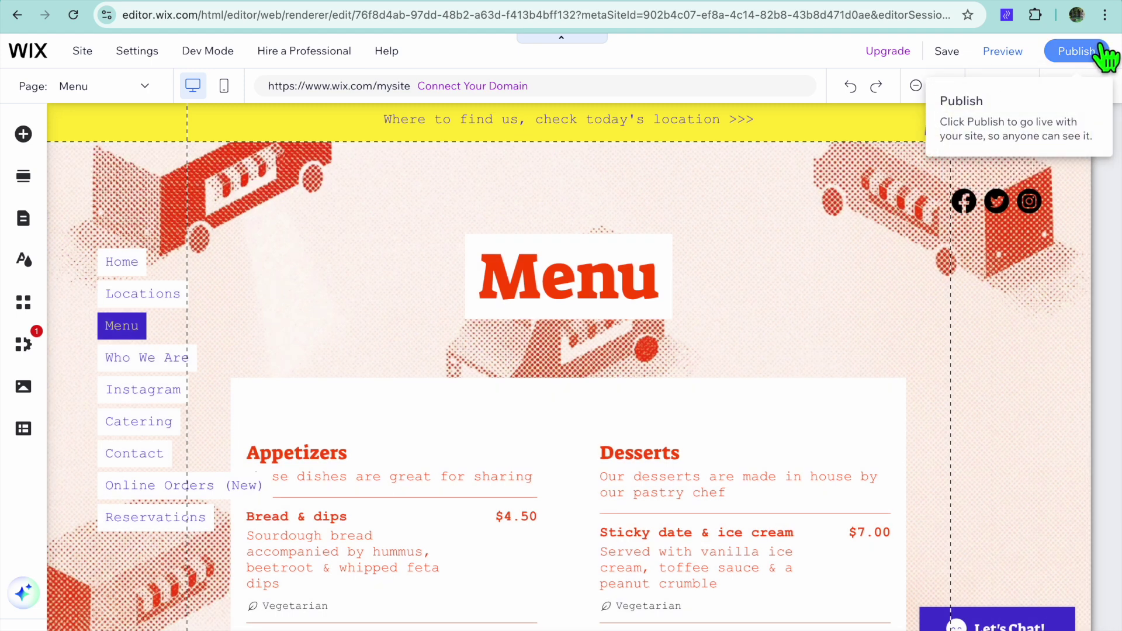
{"action": "left_click", "coordinate": [998, 53]}
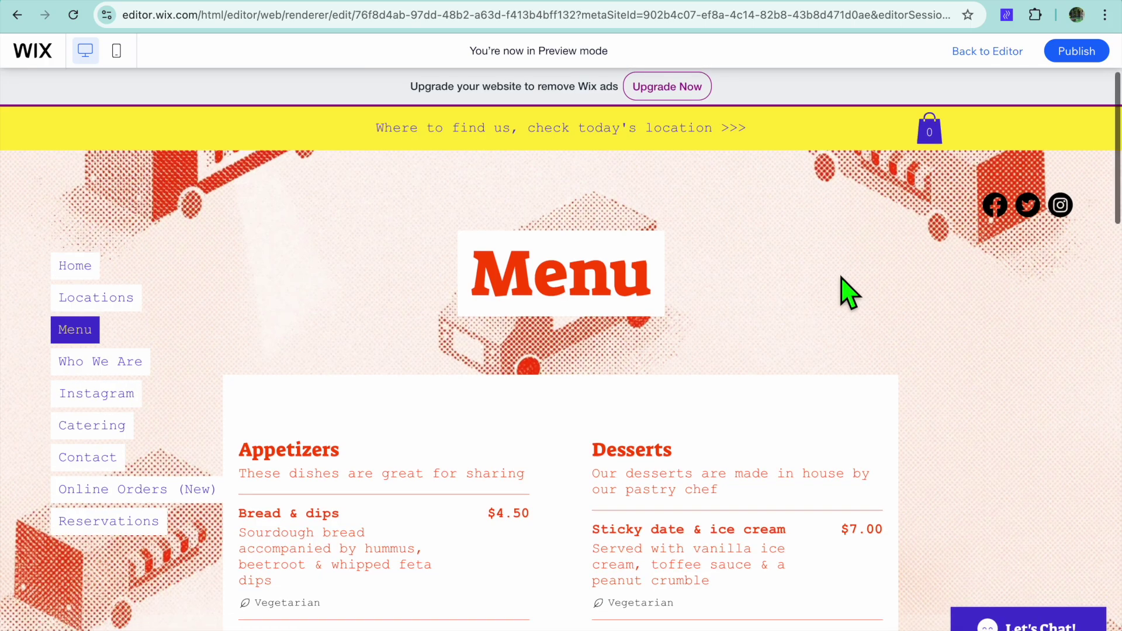
{"action": "scroll", "coordinate": [847, 293], "scroll_direction": "down", "scroll_amount": 10}
Open the premium upgrade plans page, then stop it loading to return to the Home page preview.
{"action": "left_click", "coordinate": [667, 86]}
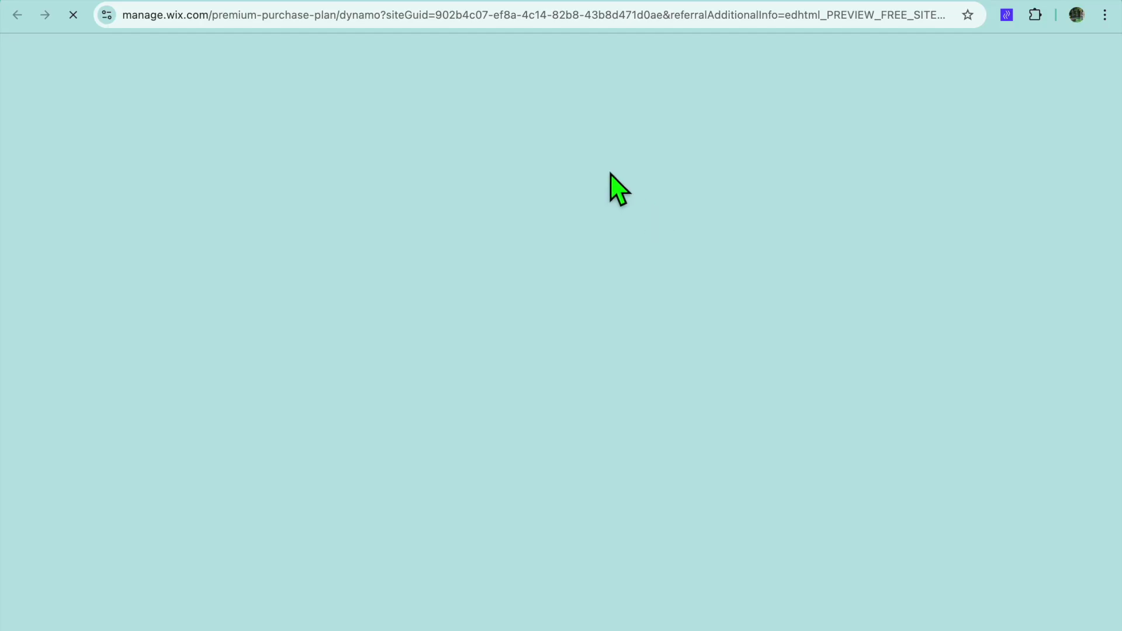
{"action": "left_click", "coordinate": [80, 22]}
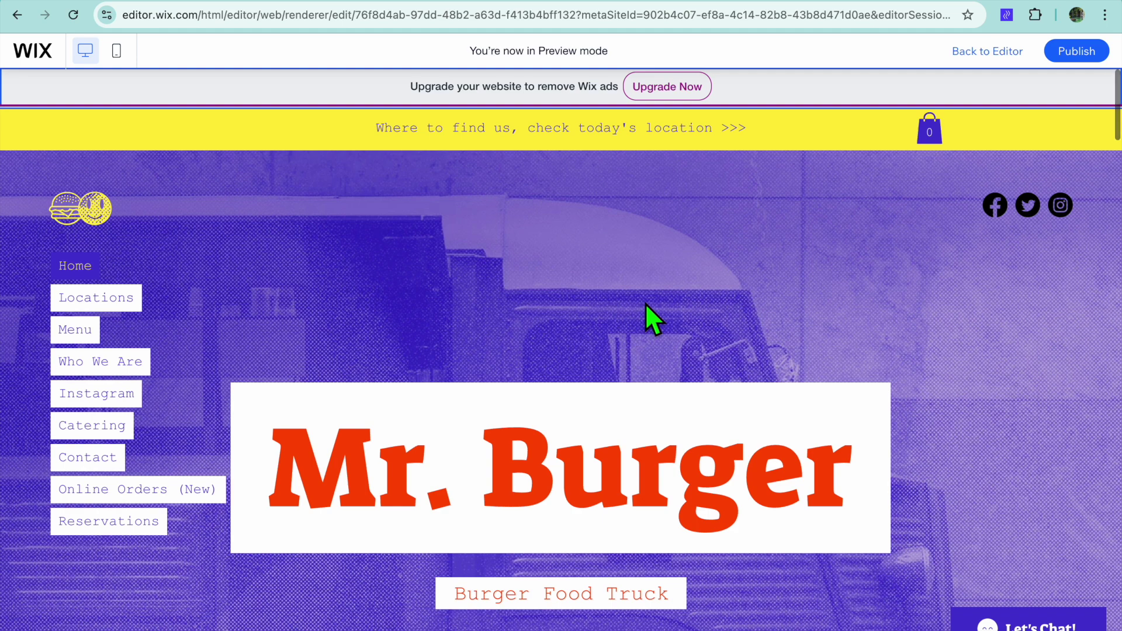
{"action": "scroll", "coordinate": [645, 303], "scroll_direction": "down", "scroll_amount": 5}
{"action": "scroll", "coordinate": [645, 303], "scroll_direction": "down", "scroll_amount": 10}
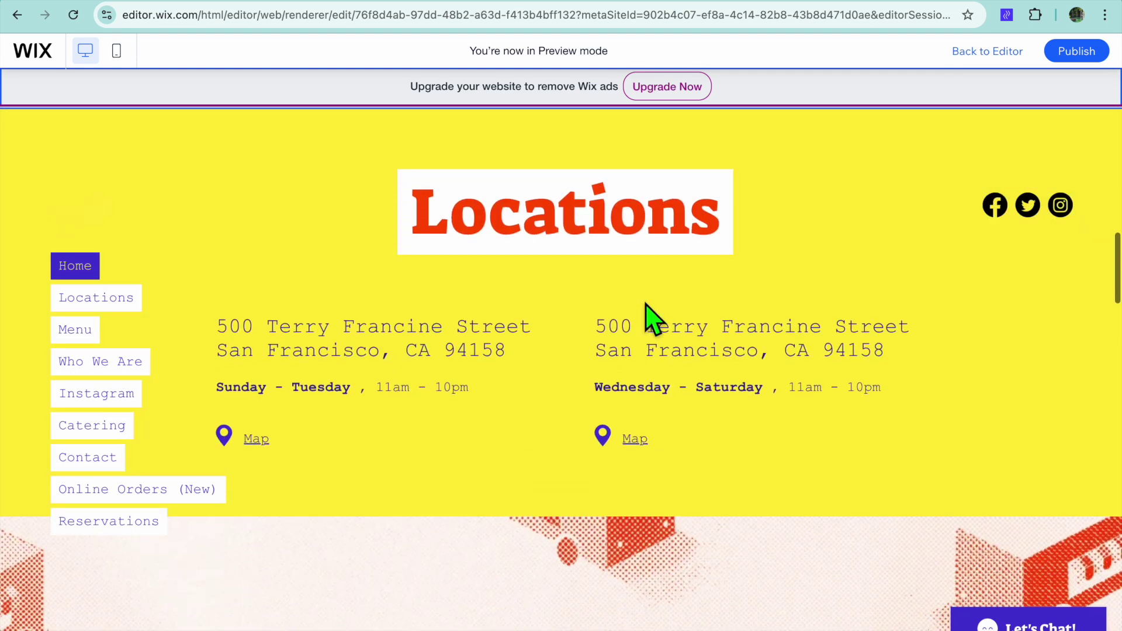
{"action": "scroll", "coordinate": [645, 303], "scroll_direction": "down", "scroll_amount": 10}
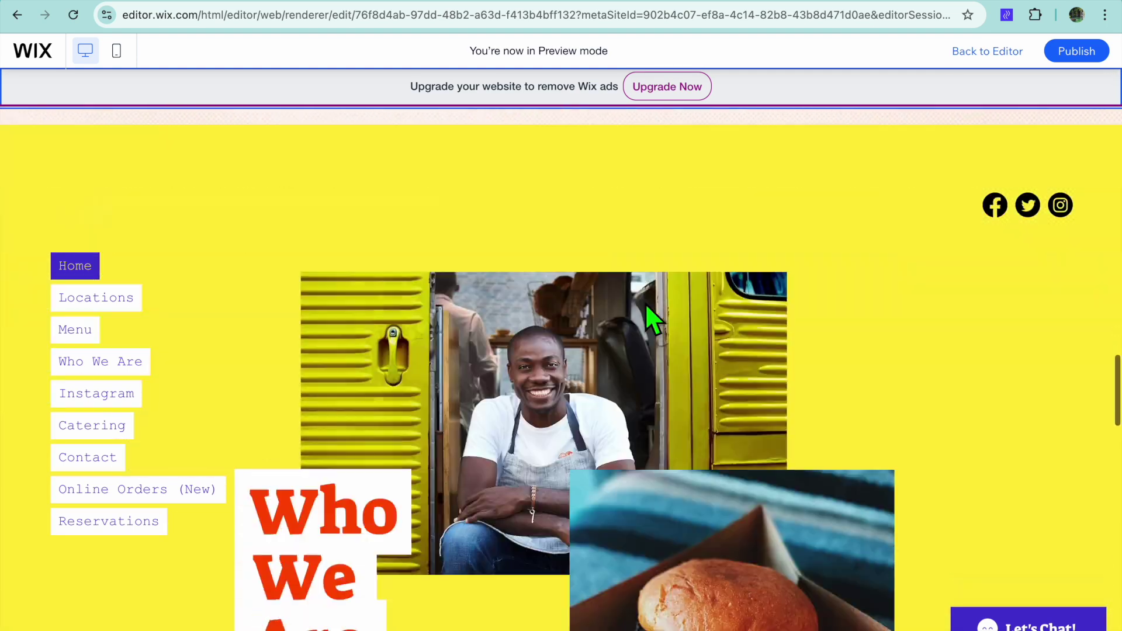
{"action": "scroll", "coordinate": [645, 302], "scroll_direction": "down", "scroll_amount": 10}
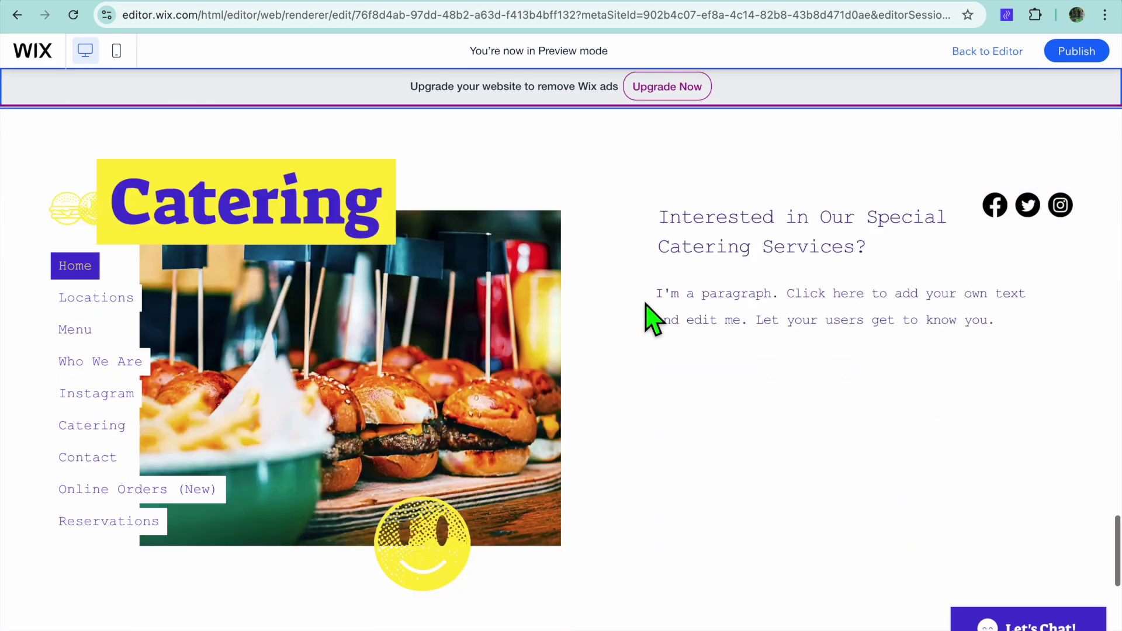
{"action": "scroll", "coordinate": [648, 315], "scroll_direction": "up", "scroll_amount": 15}
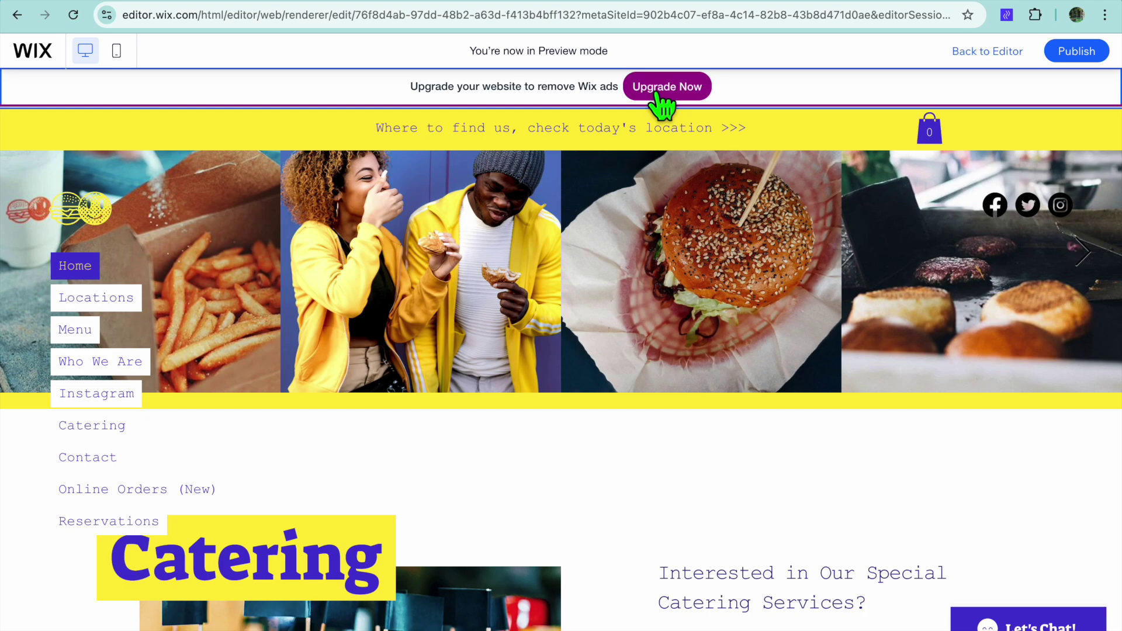
{"action": "scroll", "coordinate": [721, 252], "scroll_direction": "up", "scroll_amount": 10}
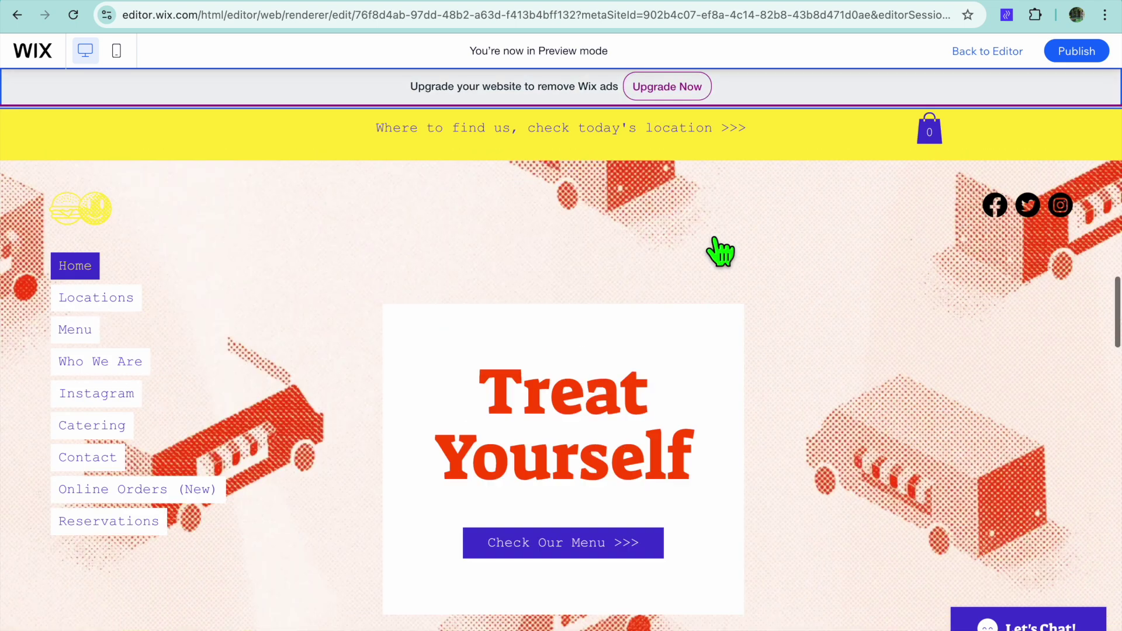